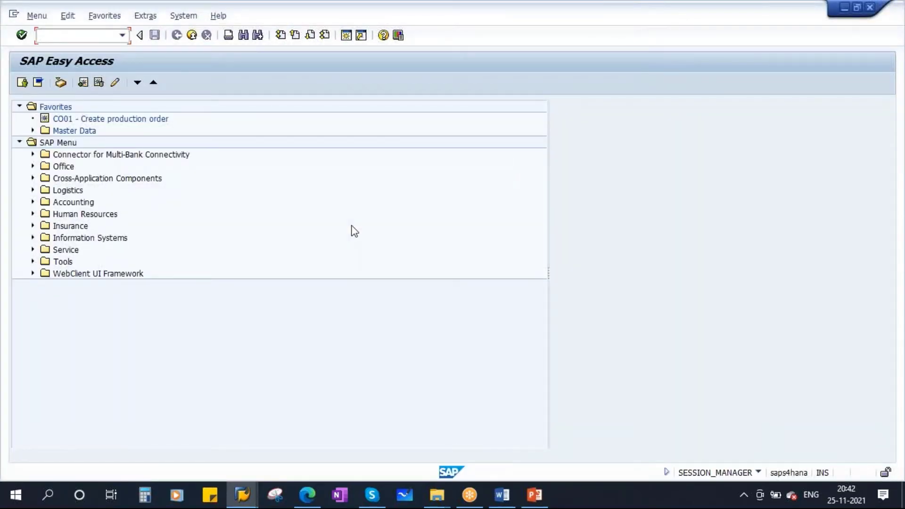
Open transaction IW21 for creating a PM notification and consult the notification types slide in PowerPoint.
{"action": "type", "text": "iw21"}
{"action": "key", "text": "Return"}
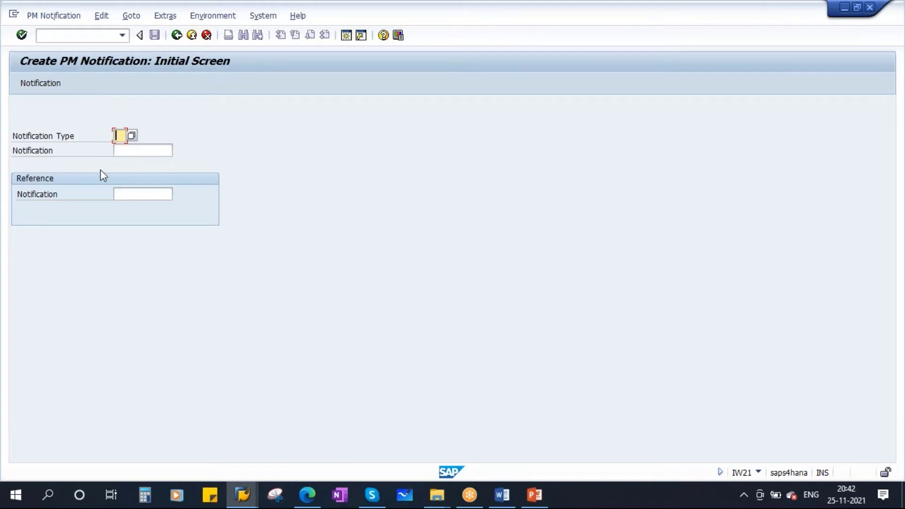
{"action": "left_click", "coordinate": [535, 495]}
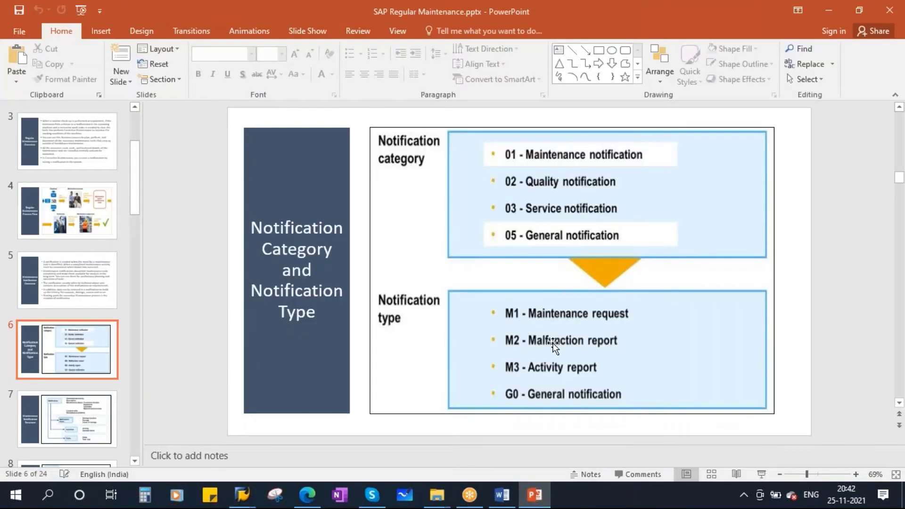
{"action": "key", "text": "alt+Tab"}
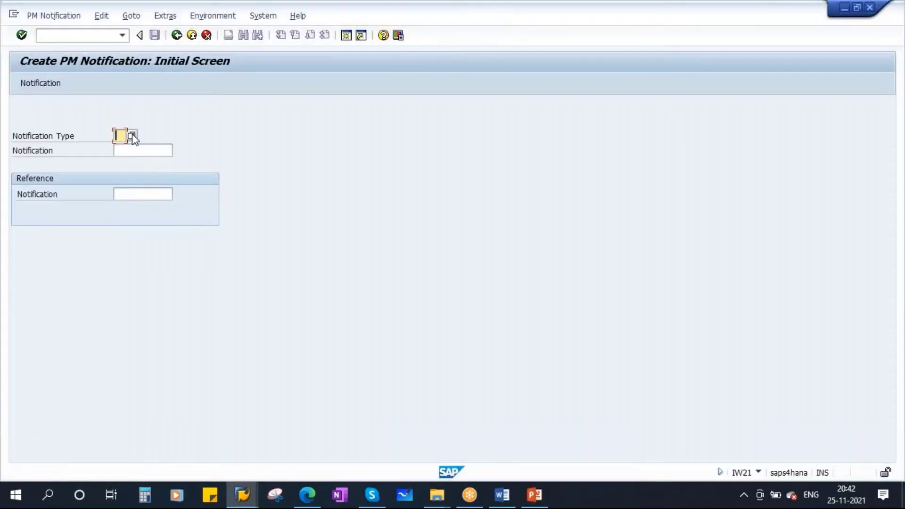
Choose notification type M1 (Maintenance Request) and proceed to the notification entry form.
{"action": "left_click", "coordinate": [133, 137]}
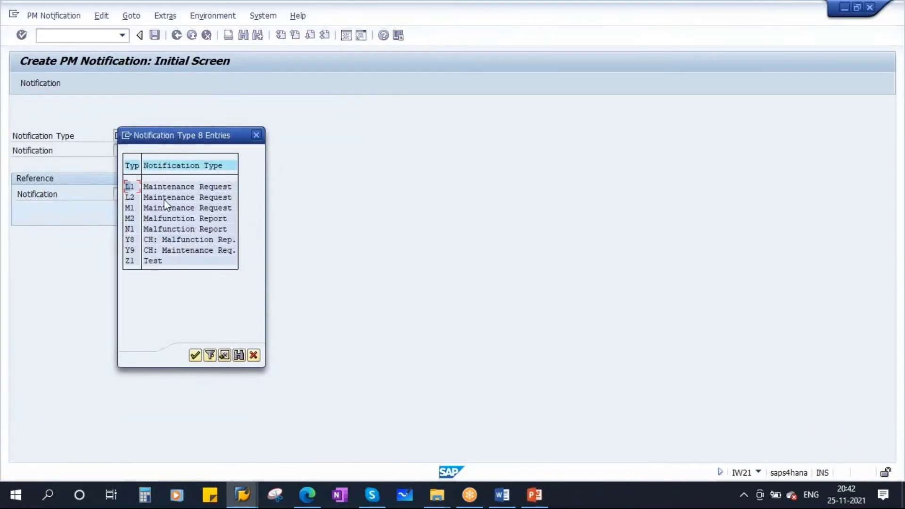
{"action": "left_click", "coordinate": [193, 208]}
{"action": "double_click", "coordinate": [175, 208]}
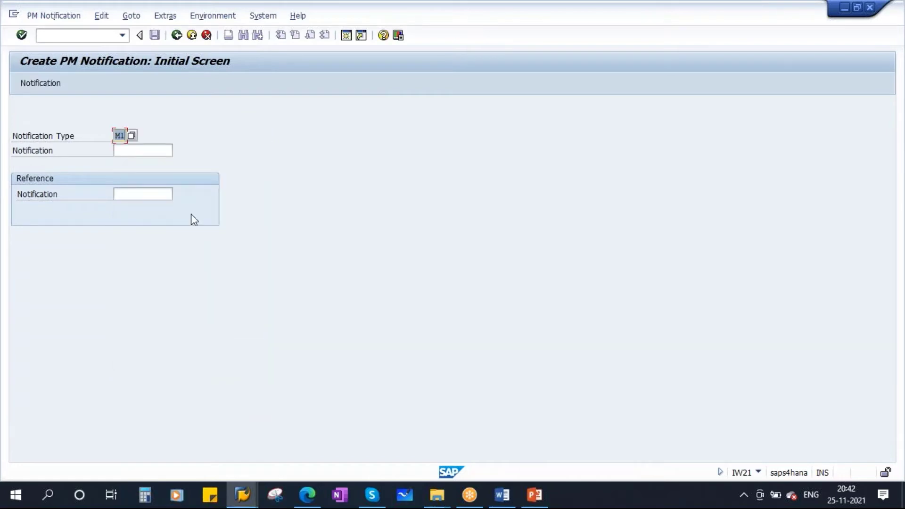
{"action": "left_click", "coordinate": [168, 150]}
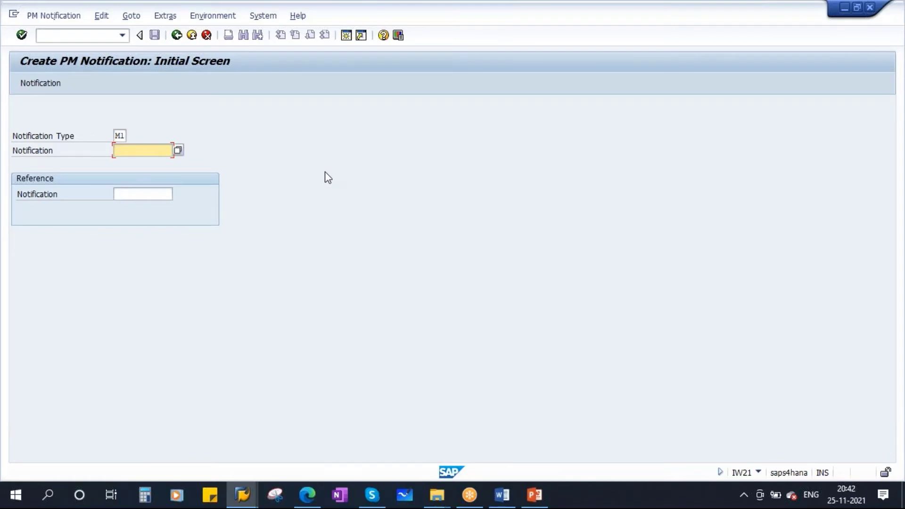
{"action": "key", "text": "Return"}
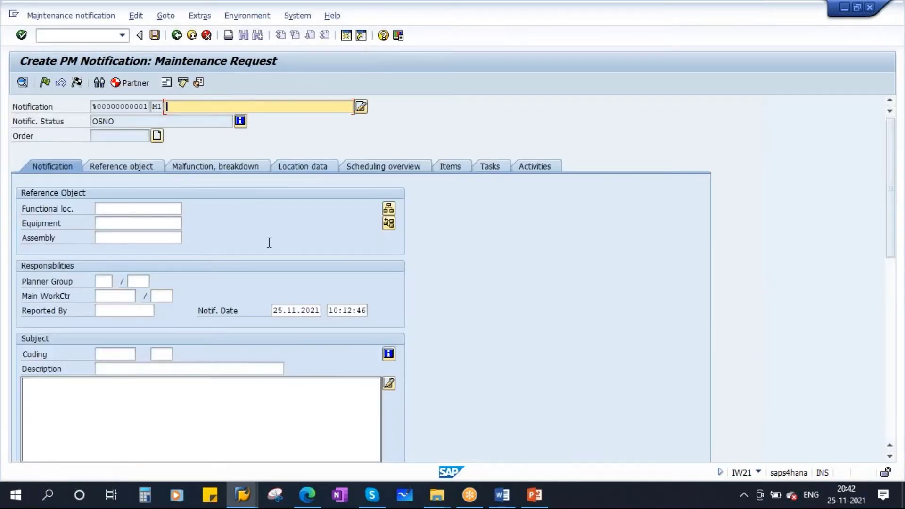
Enter "Inspection of DG" as the notification's short text.
{"action": "key", "text": "Caps_Lock"}
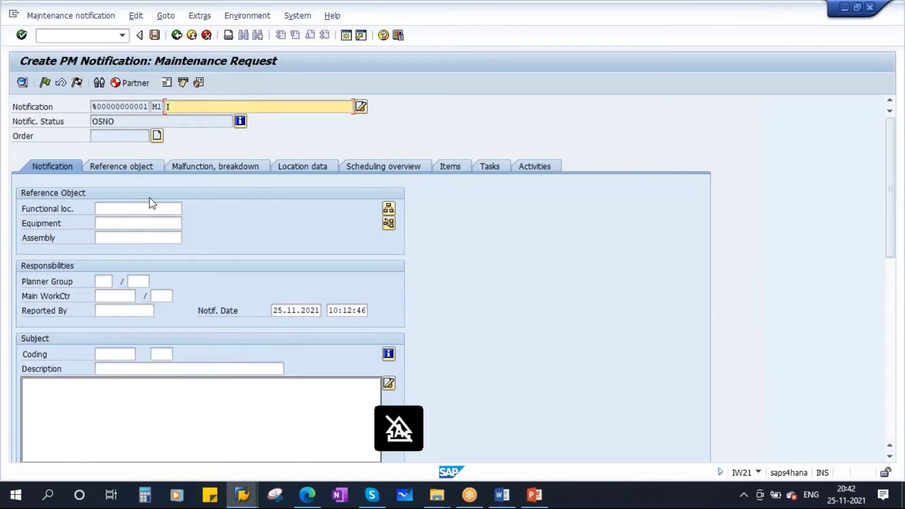
{"action": "type", "text": "pection of"}
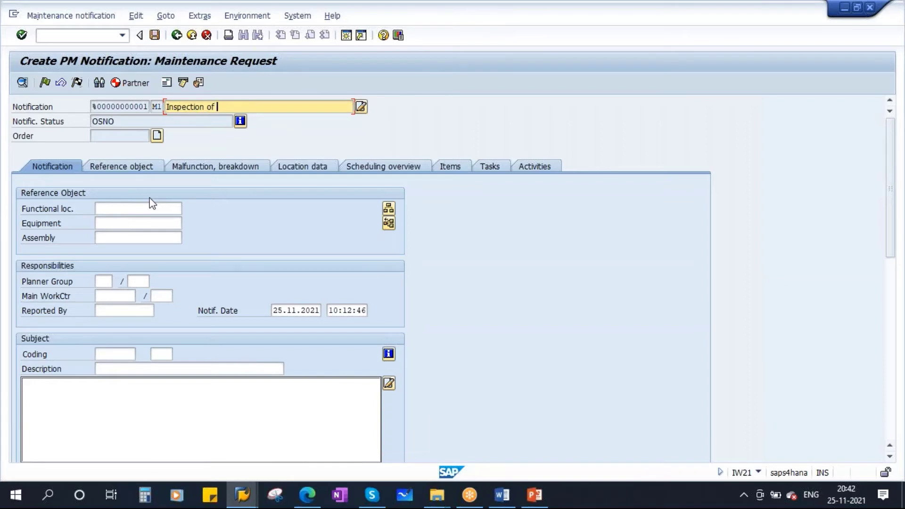
{"action": "key", "text": "Caps_Lock"}
{"action": "type", "text": "DG"}
{"action": "left_click_drag", "start_coordinate": [231, 106], "coordinate": [124, 124]}
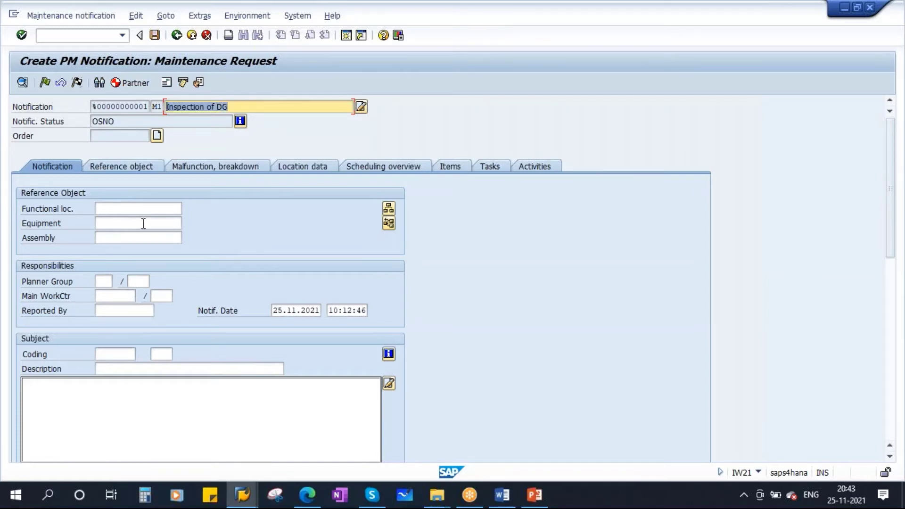
Look up the 500 KVA diesel generator in the functional location structure list and enter its number, 10000312, as the notification's equipment.
{"action": "left_click", "coordinate": [109, 224]}
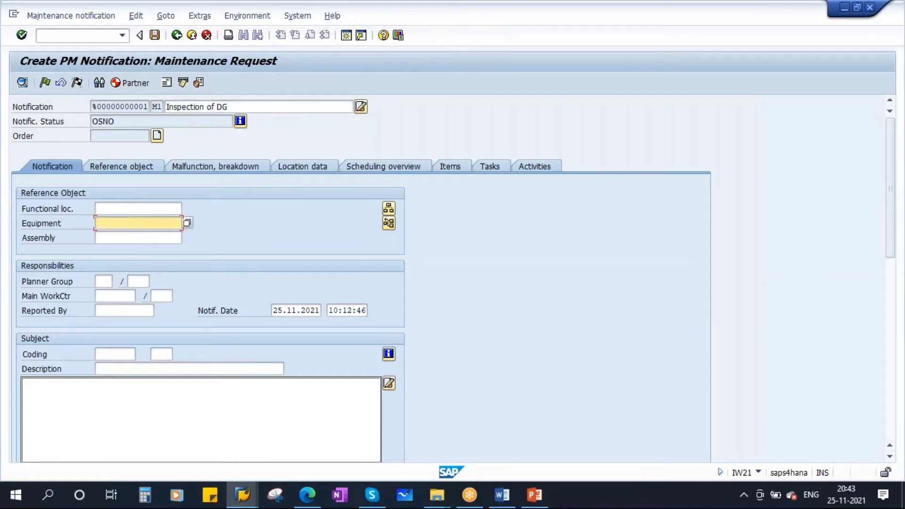
{"action": "left_click", "coordinate": [242, 495]}
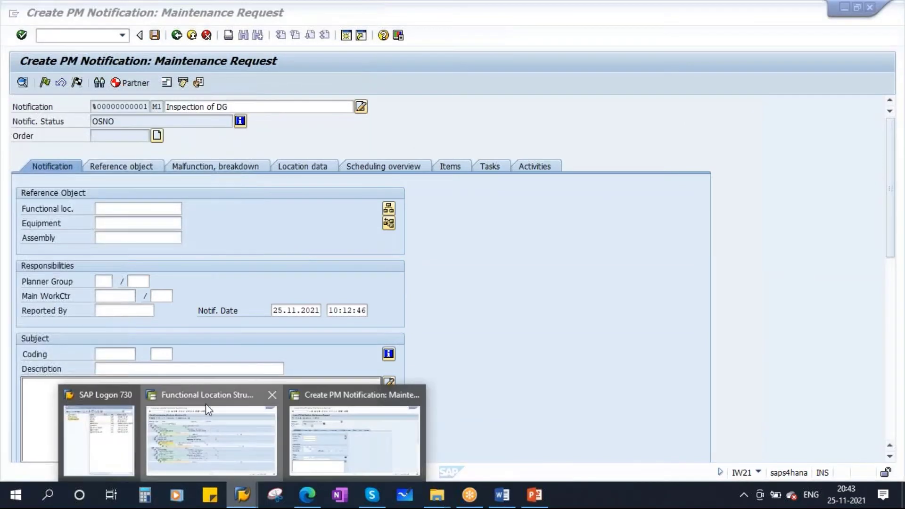
{"action": "left_click", "coordinate": [205, 404]}
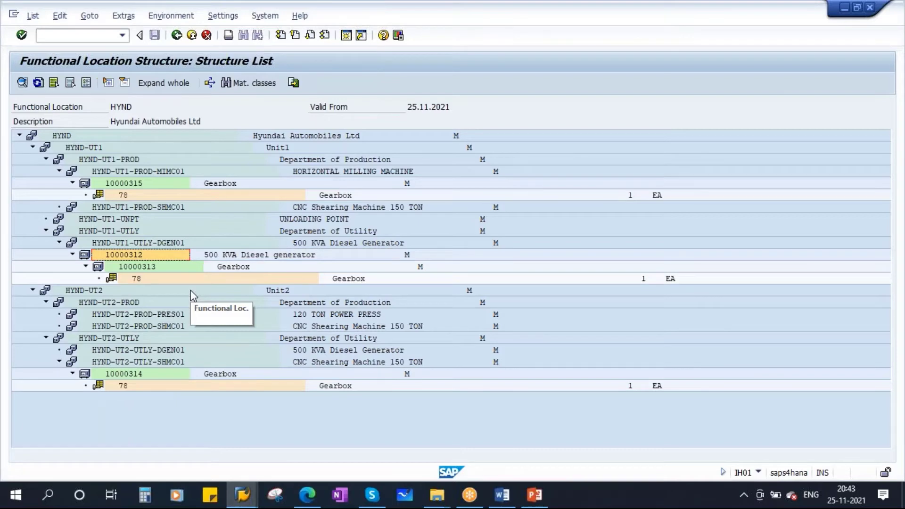
{"action": "key", "text": "alt+Tab"}
{"action": "type", "text": "10000312"}
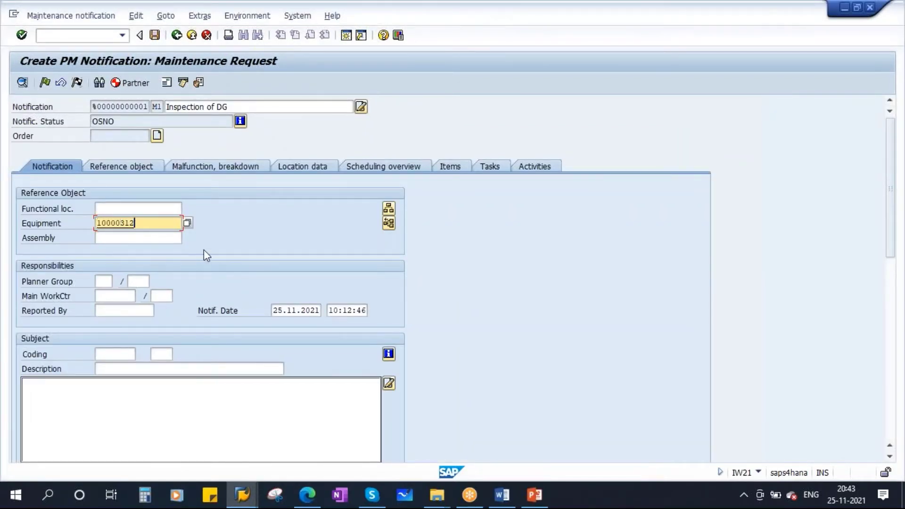
{"action": "left_click_drag", "start_coordinate": [146, 226], "coordinate": [71, 236]}
{"action": "key", "text": "ctrl+c"}
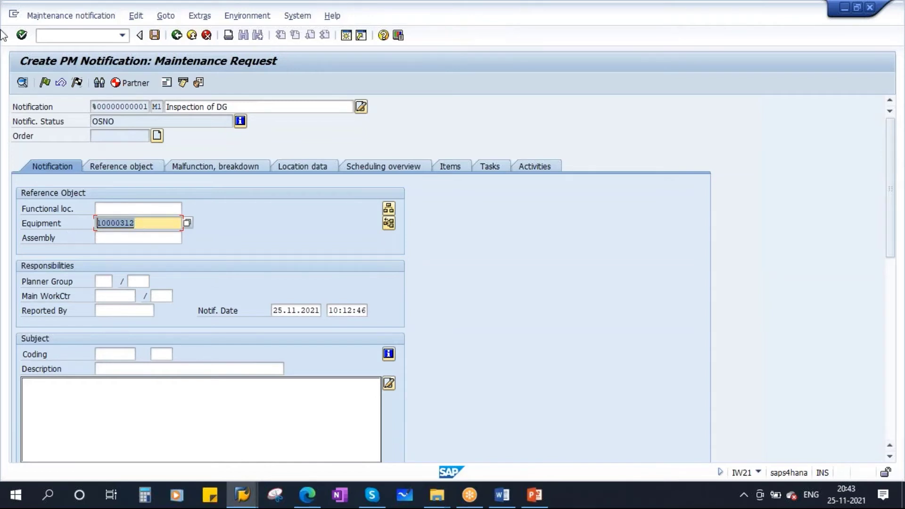
{"action": "left_click", "coordinate": [19, 36]}
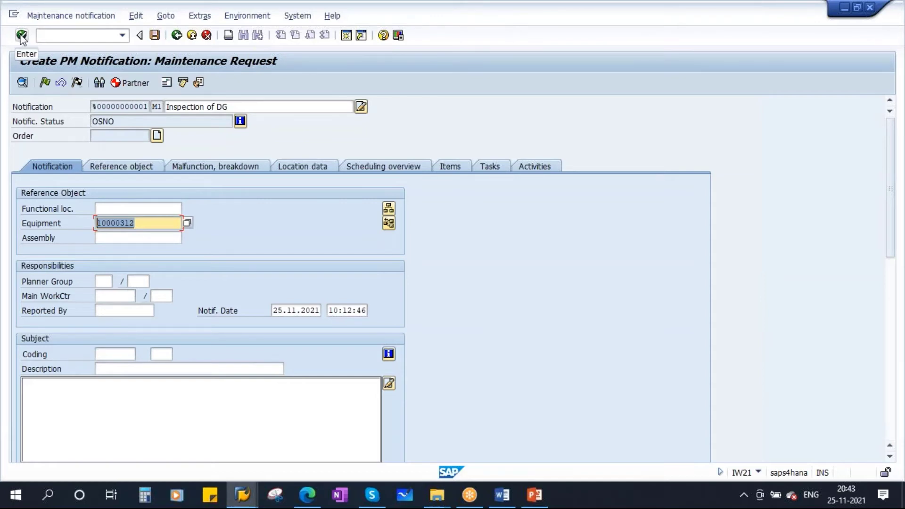
{"action": "left_click_drag", "start_coordinate": [251, 200], "coordinate": [397, 192]}
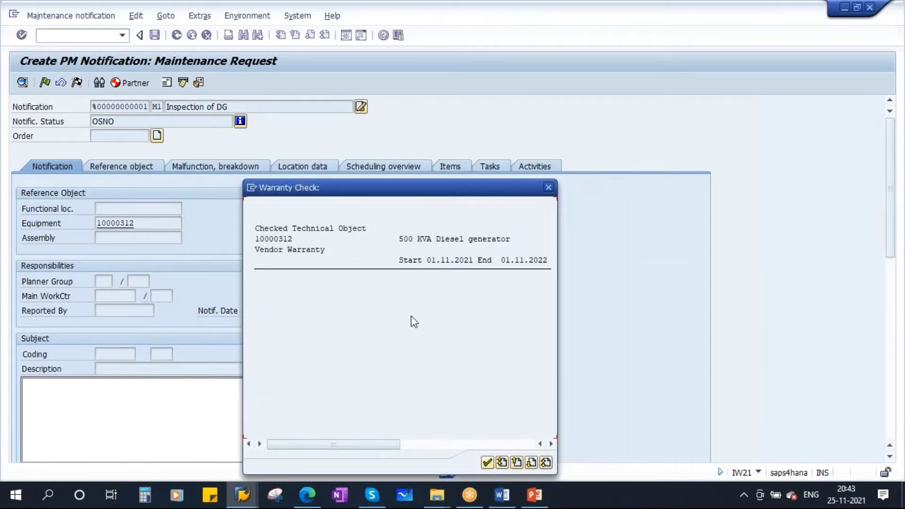
Display equipment 10000312 with IE03 in a new session and check its vendor warranty start and end dates.
{"action": "left_click", "coordinate": [251, 188]}
{"action": "left_click", "coordinate": [314, 237]}
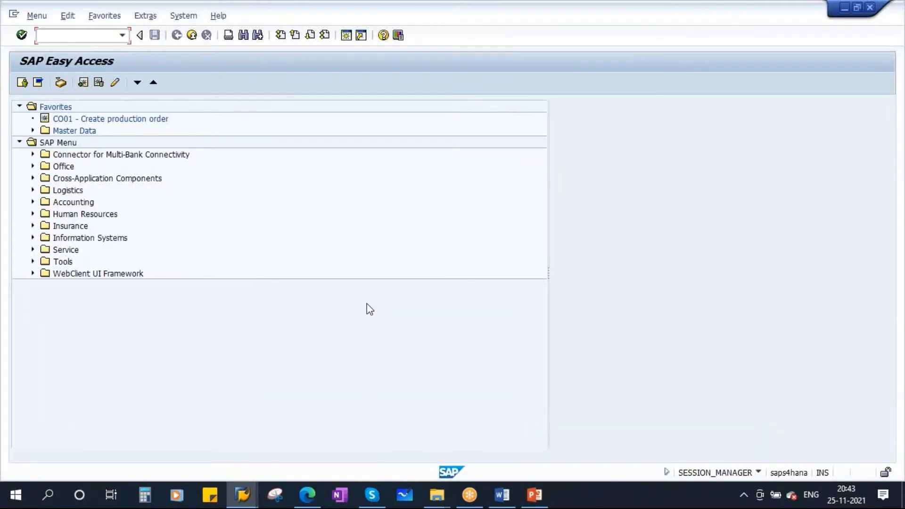
{"action": "type", "text": "IE03"}
{"action": "key", "text": "Return"}
{"action": "key", "text": "ctrl+v"}
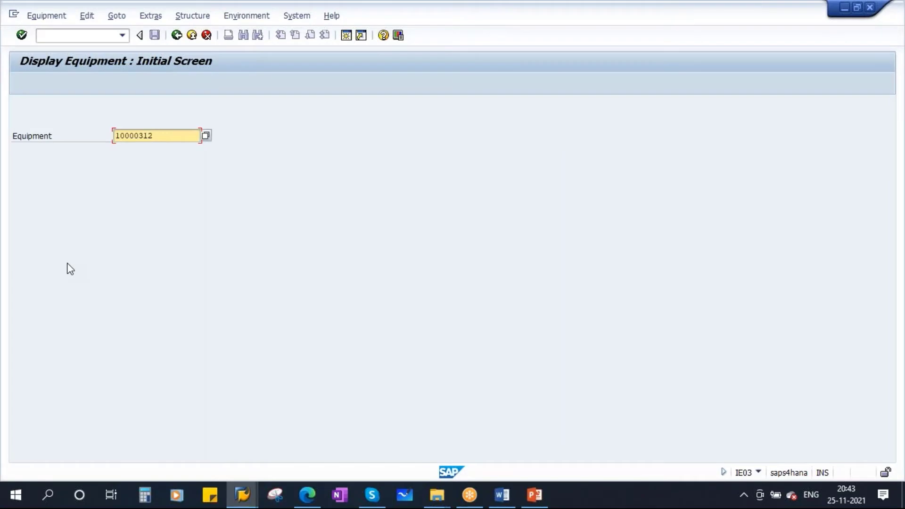
{"action": "key", "text": "Return"}
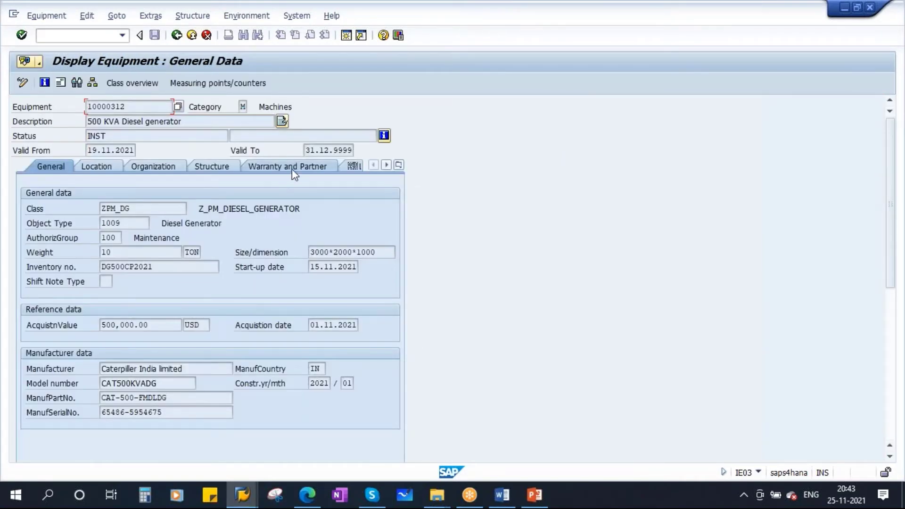
{"action": "left_click", "coordinate": [292, 169]}
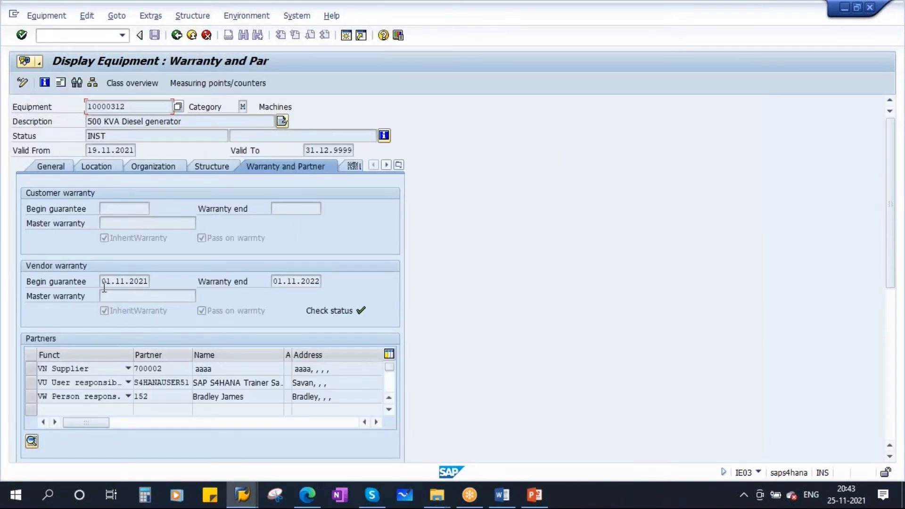
{"action": "left_click_drag", "start_coordinate": [103, 282], "coordinate": [156, 281]}
{"action": "left_click", "coordinate": [276, 282]}
{"action": "left_click_drag", "start_coordinate": [275, 282], "coordinate": [358, 347]}
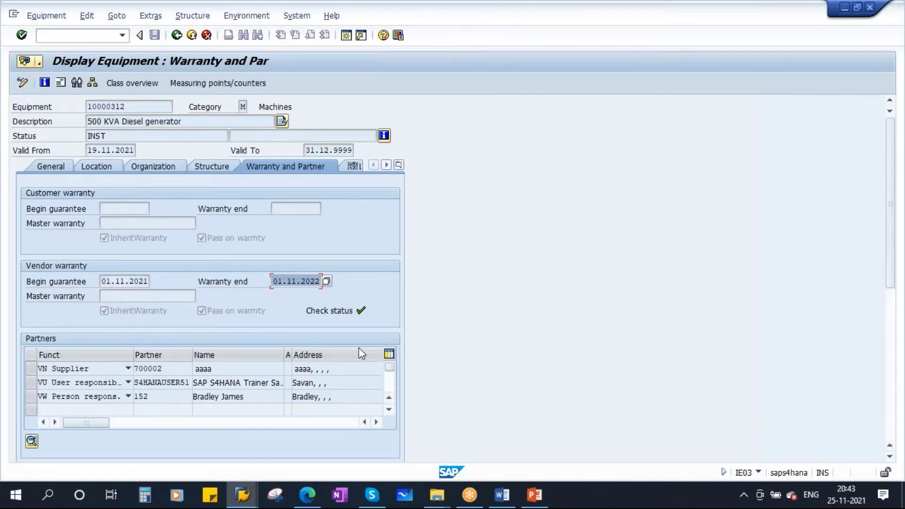
Accept the notification's warranty check and review the equipment, planner group, main work center and functional location filled in from the equipment.
{"action": "key", "text": "alt+Tab"}
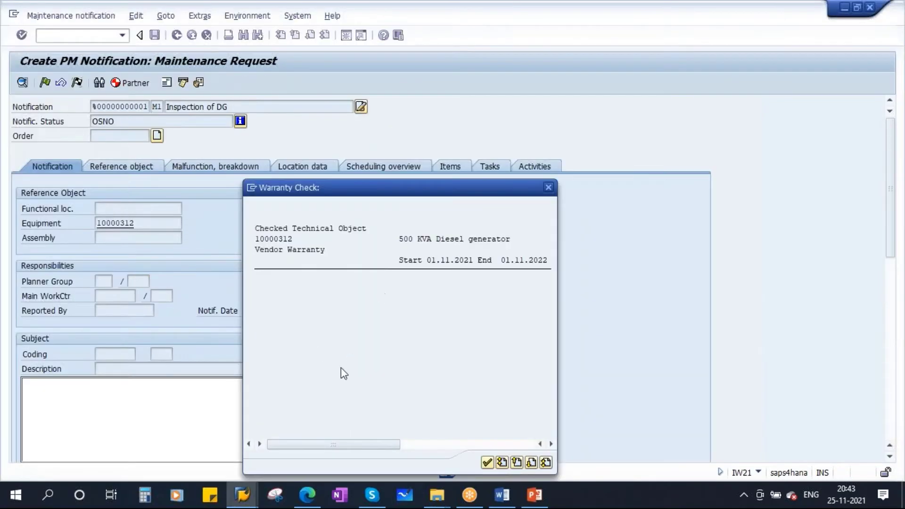
{"action": "left_click", "coordinate": [486, 462]}
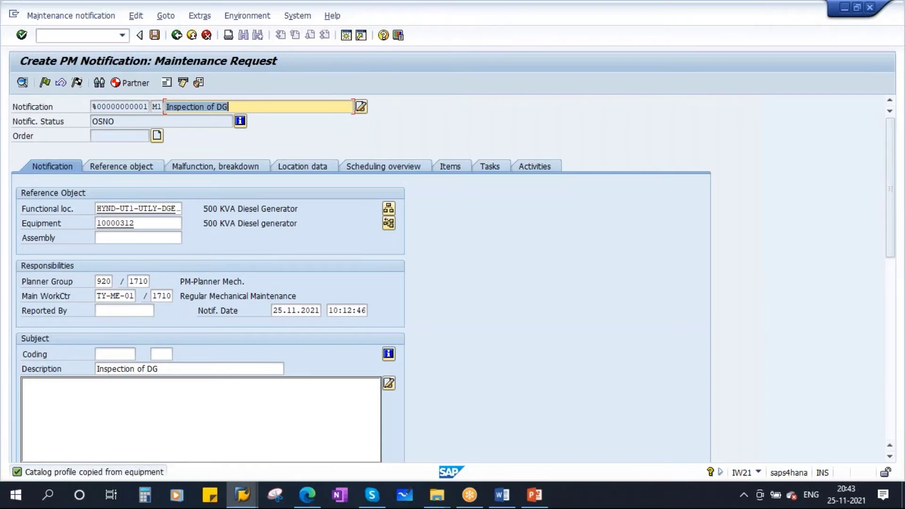
{"action": "double_click", "coordinate": [140, 225]}
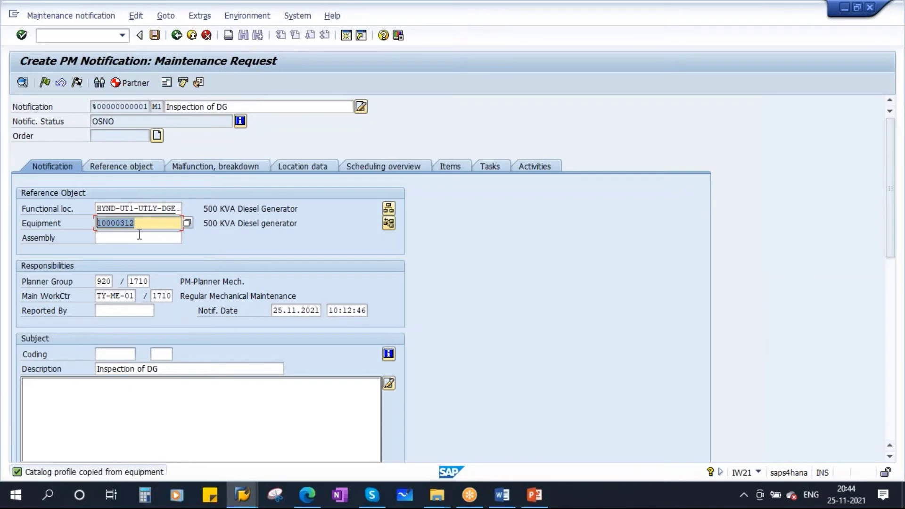
{"action": "left_click", "coordinate": [101, 281]}
{"action": "left_click", "coordinate": [112, 296]}
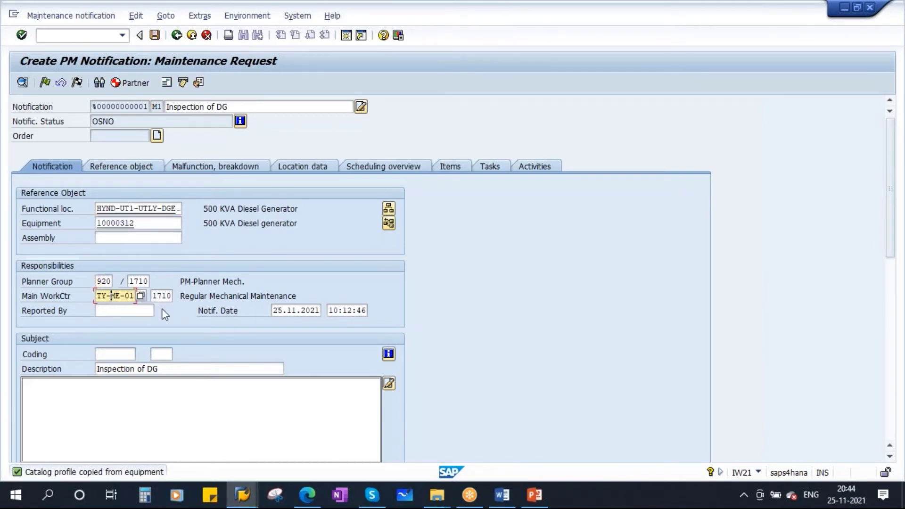
{"action": "left_click", "coordinate": [163, 296]}
{"action": "left_click", "coordinate": [153, 208]}
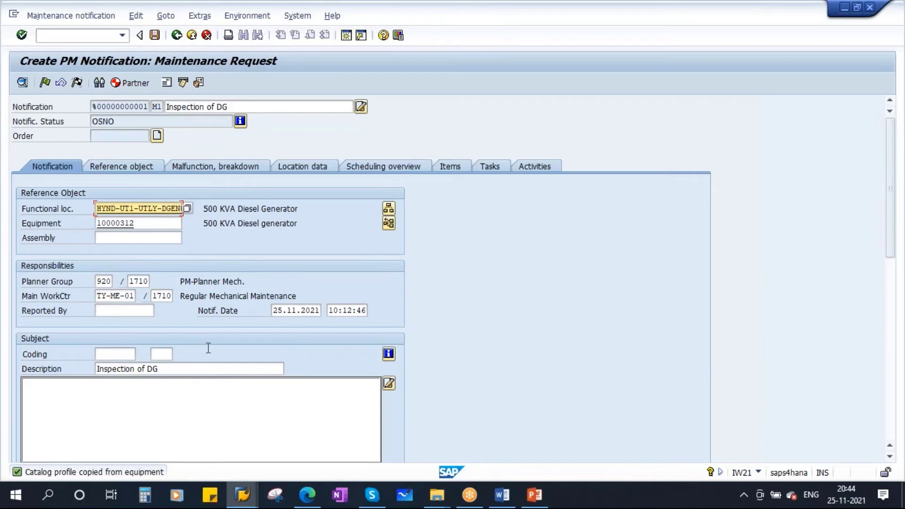
Enter the reporting person's user ID in Reported By and confirm it.
{"action": "left_click", "coordinate": [121, 312]}
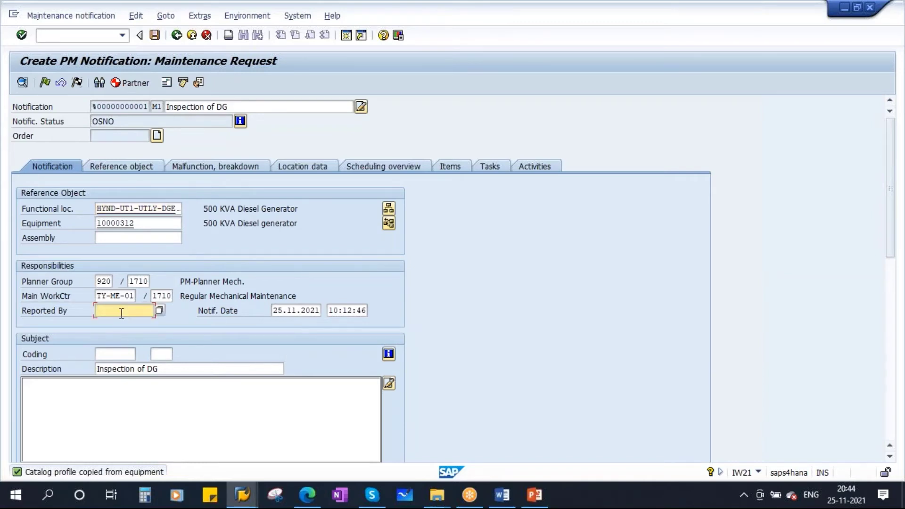
{"action": "type", "text": "S"}
{"action": "left_click", "coordinate": [128, 325]}
{"action": "left_click_drag", "start_coordinate": [96, 312], "coordinate": [165, 311]}
{"action": "key", "text": "Return"}
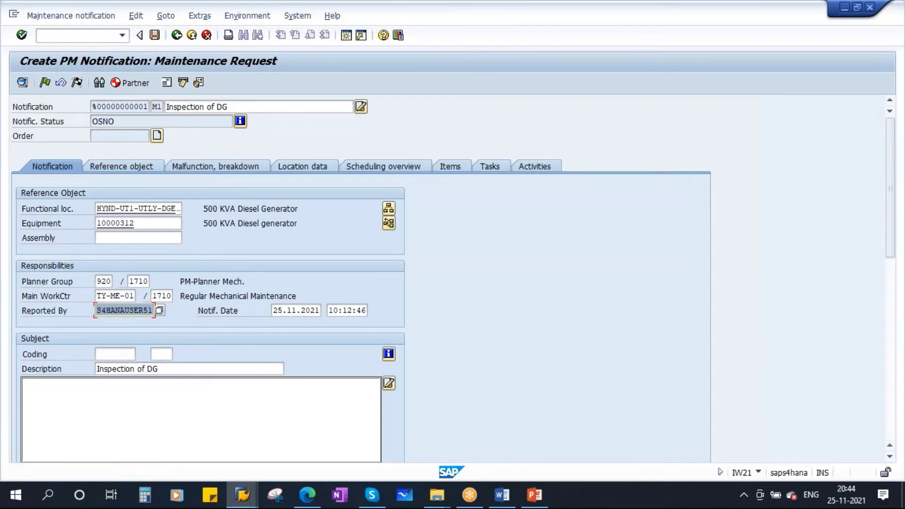
Enter the long text "Inspection of Engine, Alternator" under the notification's subject description.
{"action": "scroll", "coordinate": [553, 370], "scroll_direction": "down", "scroll_amount": 2}
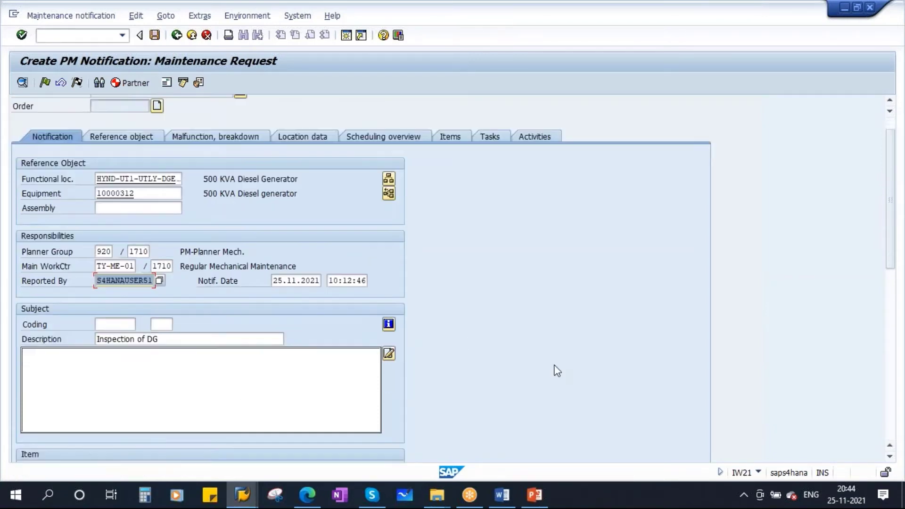
{"action": "left_click", "coordinate": [111, 369]}
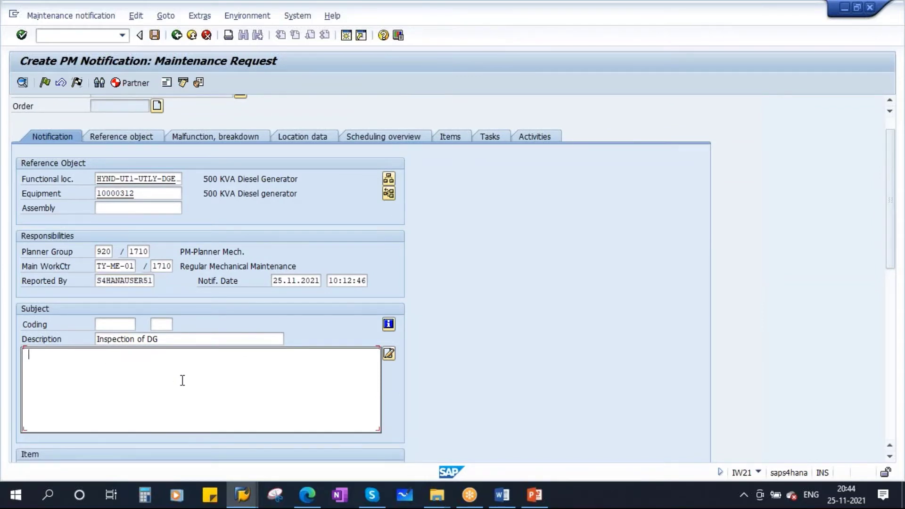
{"action": "type", "text": "Inspect"}
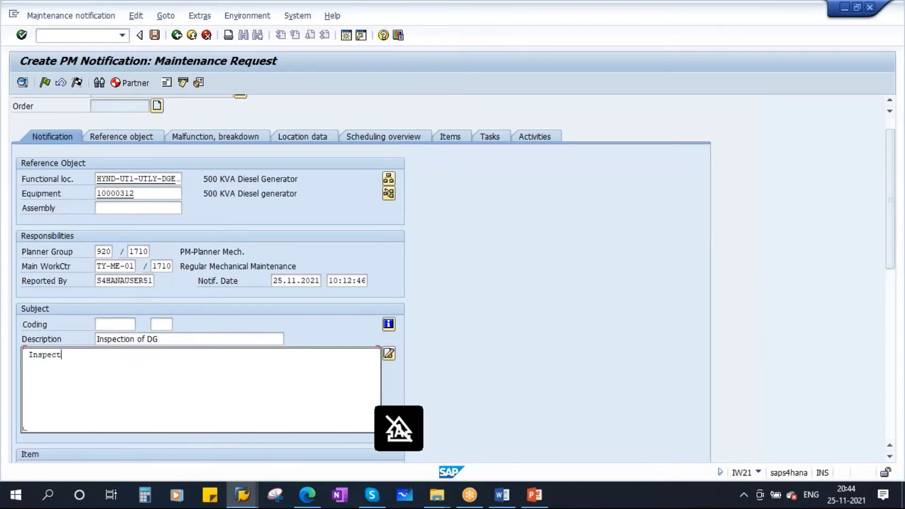
{"action": "type", "text": "ion of"}
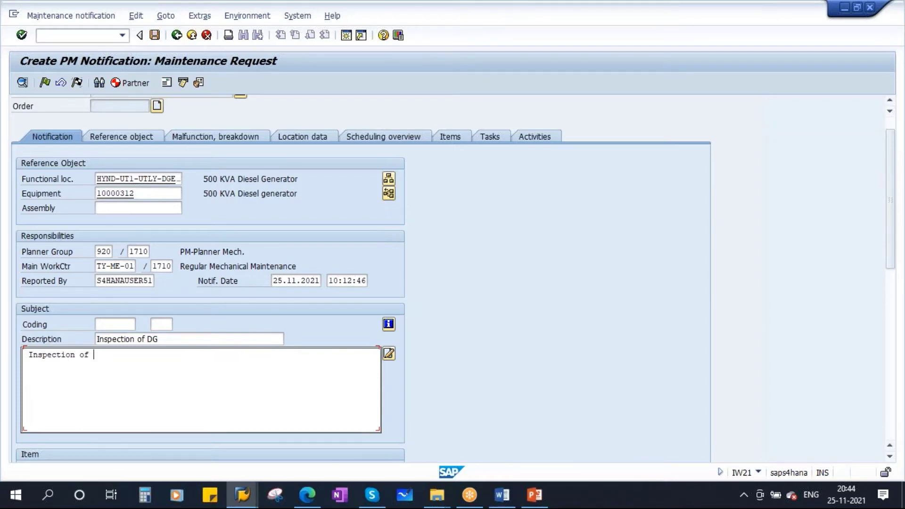
{"action": "key", "text": "Caps_Lock"}
{"action": "type", "text": "ENGINE"}
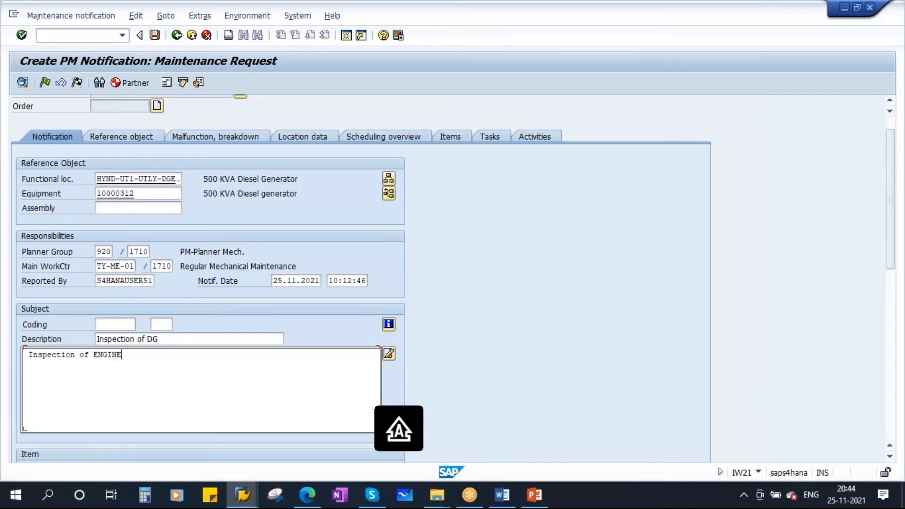
{"action": "key", "text": "BackSpace"}
{"action": "key", "text": "BackSpace"}
{"action": "key", "text": "BackSpace"}
{"action": "key", "text": "BackSpace"}
{"action": "key", "text": "BackSpace"}
{"action": "key", "text": "Caps_Lock"}
{"action": "type", "text": "ngine,"}
{"action": "key", "text": "Caps_Lock"}
{"action": "type", "text": "A"}
{"action": "key", "text": "Caps_Lock"}
{"action": "type", "text": "lternator"}
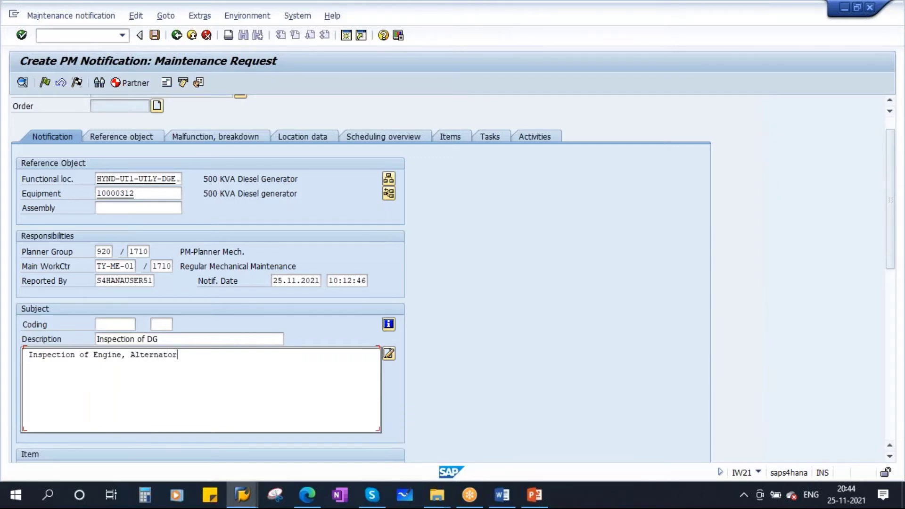
Extend the notification's long text with ", Control Panel to be done" after "Alternator" and confirm the entry.
{"action": "type", "text": ", c"}
{"action": "key", "text": "Caps_Lock"}
{"action": "type", "text": "C"}
{"action": "key", "text": "Caps_Lock"}
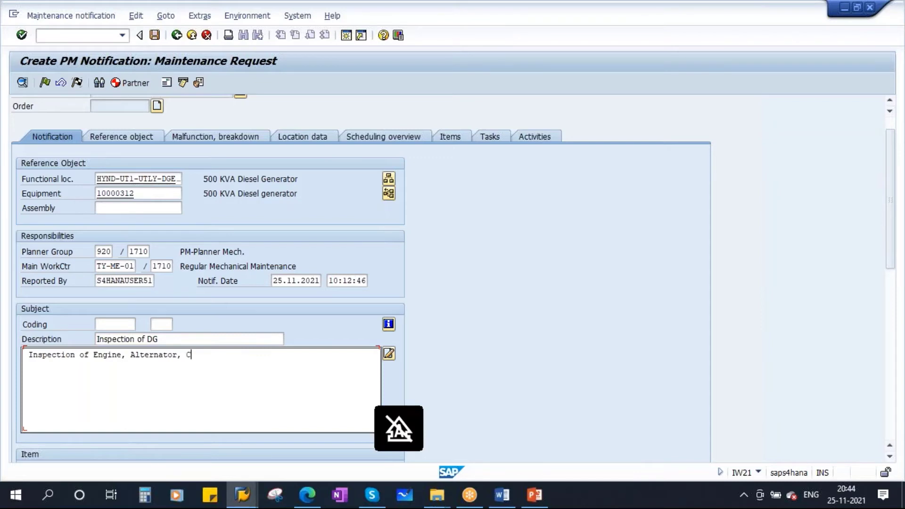
{"action": "type", "text": "ontrol"}
{"action": "key", "text": "Caps_Lock"}
{"action": "type", "text": "P"}
{"action": "key", "text": "Caps_Lock"}
{"action": "type", "text": "anel to be done"}
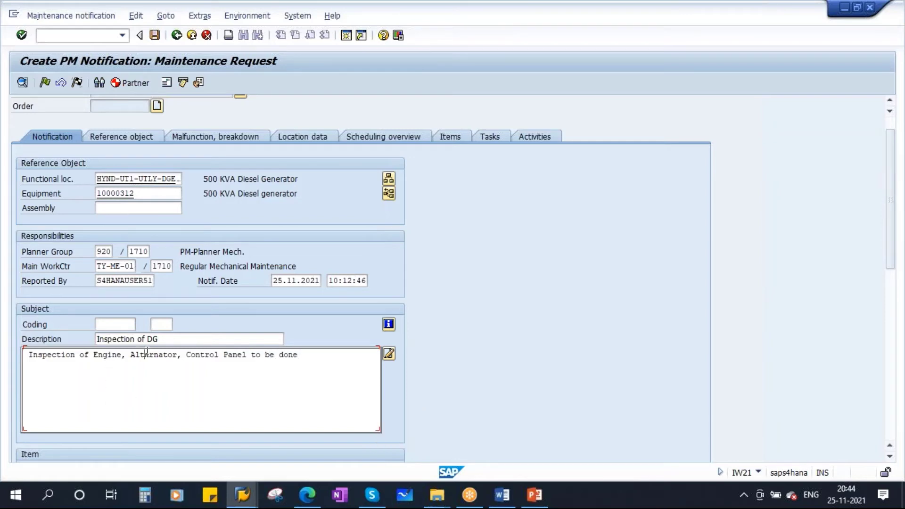
{"action": "left_click", "coordinate": [219, 357]}
{"action": "scroll", "coordinate": [536, 326], "scroll_direction": "down", "scroll_amount": 3}
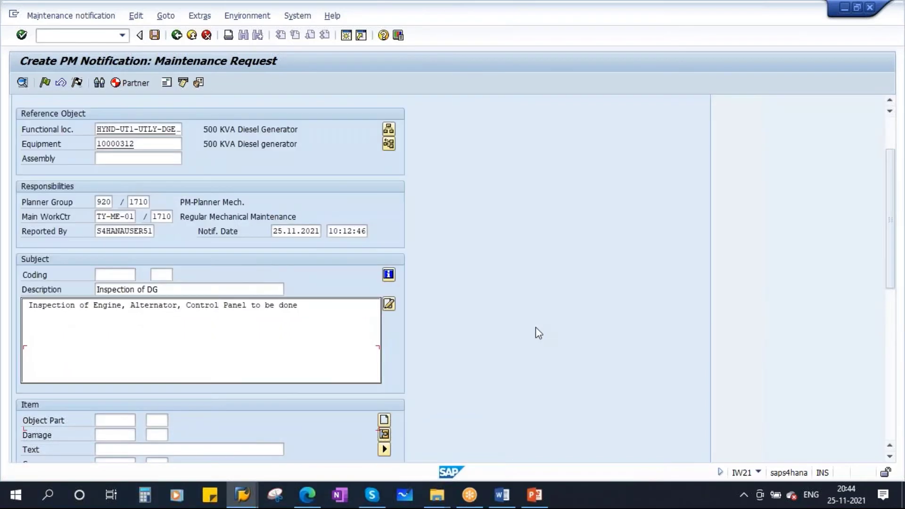
{"action": "key", "text": "Return"}
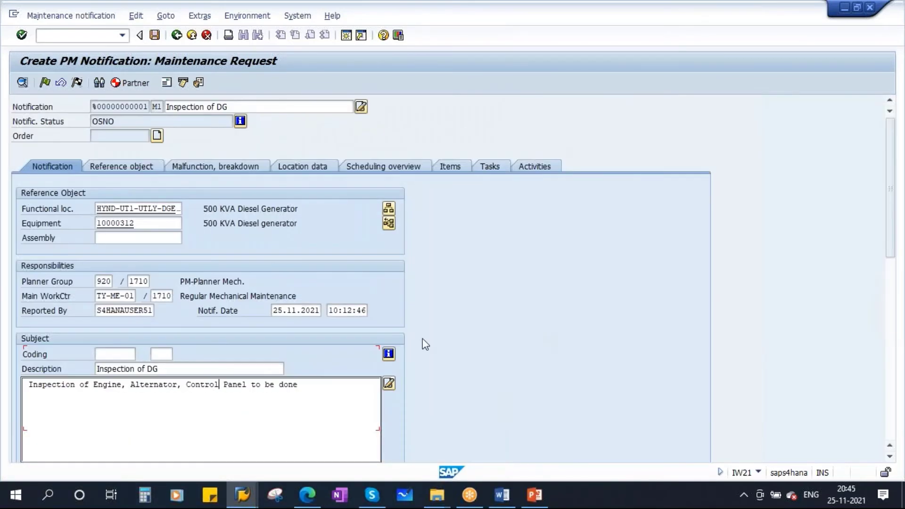
Set the notification's priority to 1-Very high in its reference object data, accept new dates and check the required end date.
{"action": "left_click", "coordinate": [140, 165]}
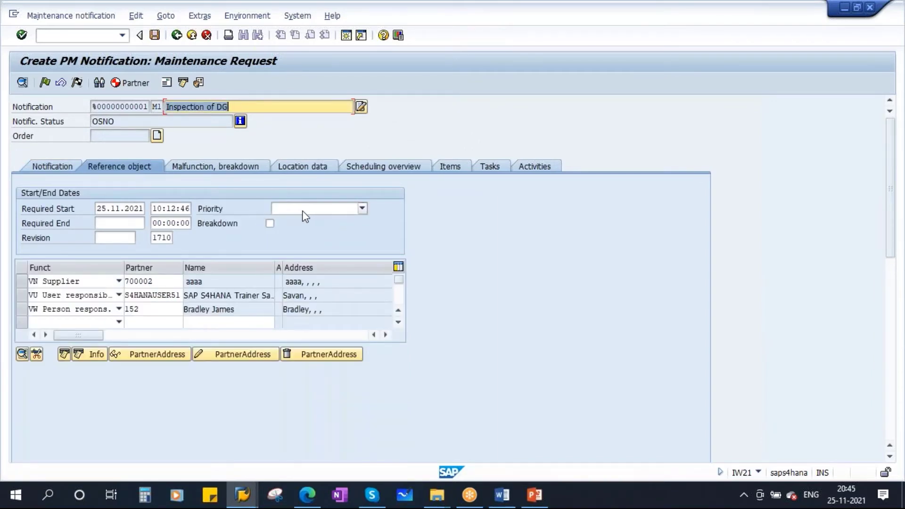
{"action": "left_click", "coordinate": [362, 208]}
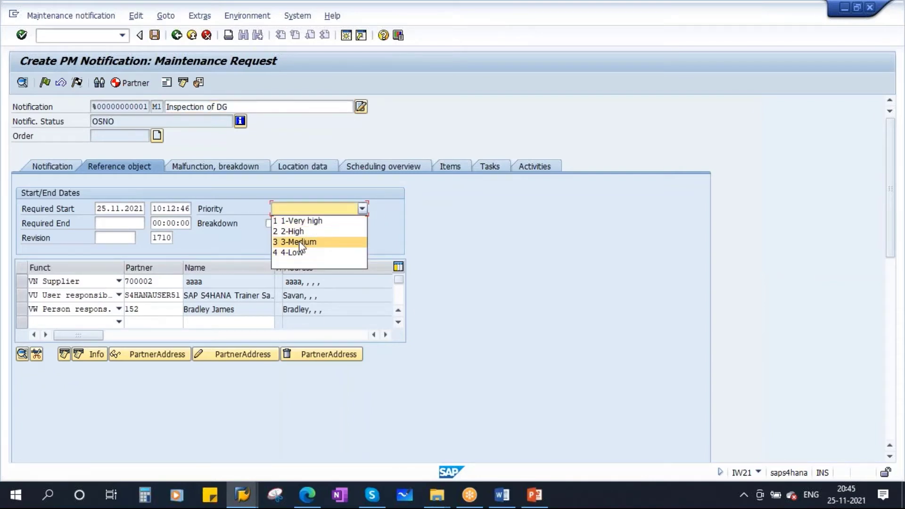
{"action": "left_click", "coordinate": [315, 221]}
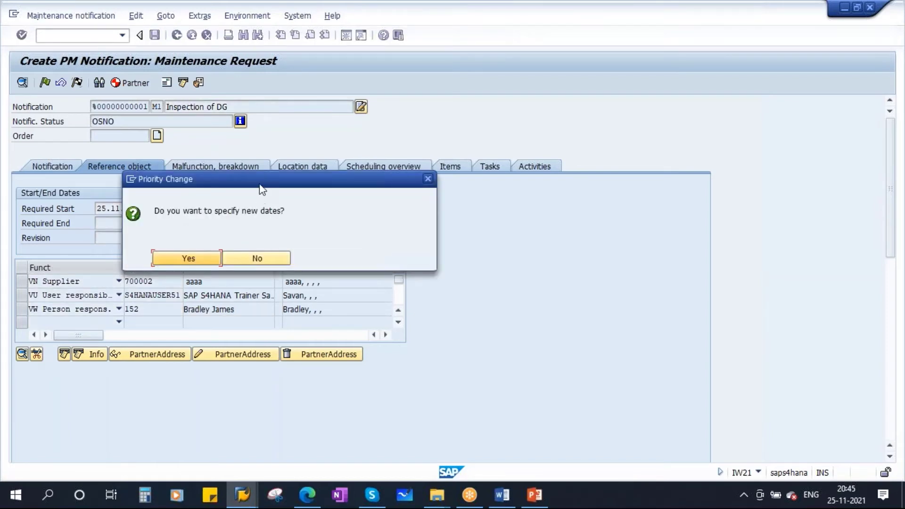
{"action": "left_click_drag", "start_coordinate": [258, 188], "coordinate": [320, 244]}
{"action": "left_click", "coordinate": [279, 322]}
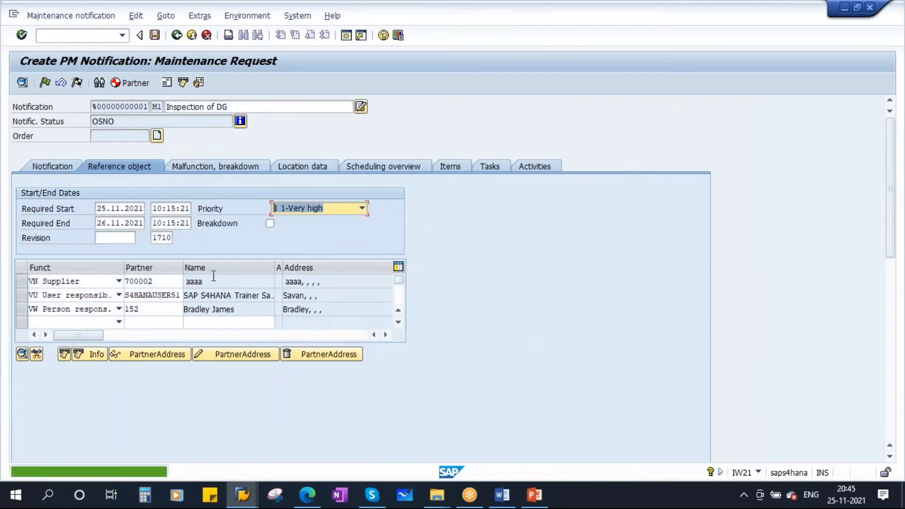
{"action": "left_click_drag", "start_coordinate": [98, 222], "coordinate": [149, 223]}
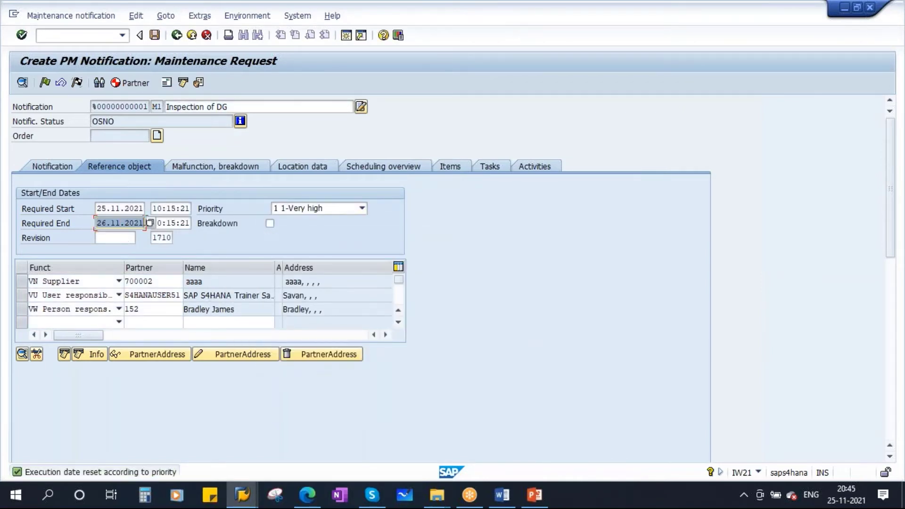
Try priority 2-High with new dates accepted and check the resulting required end date.
{"action": "left_click", "coordinate": [361, 209]}
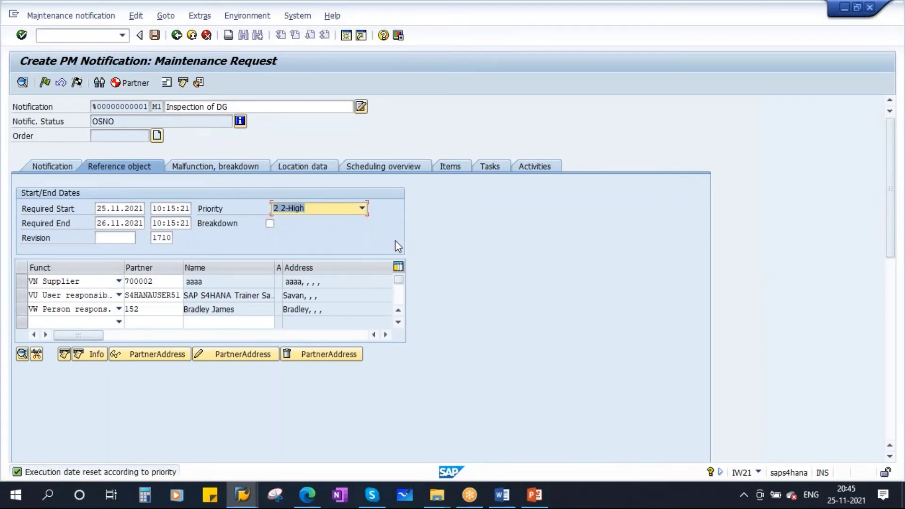
{"action": "key", "text": "Return"}
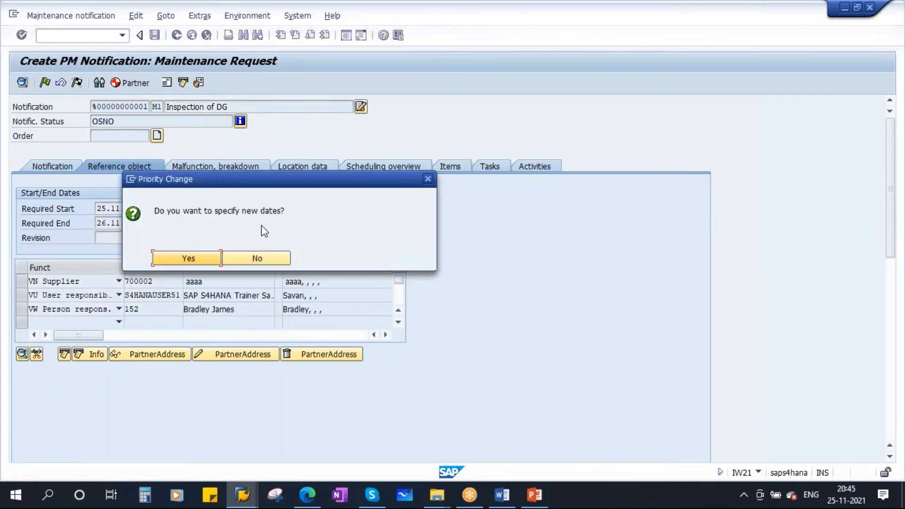
{"action": "left_click", "coordinate": [191, 255]}
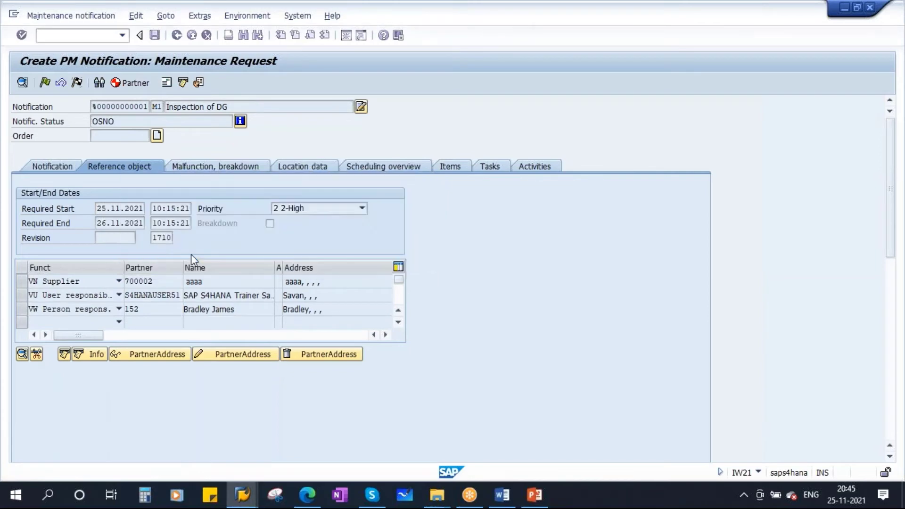
{"action": "left_click", "coordinate": [102, 223]}
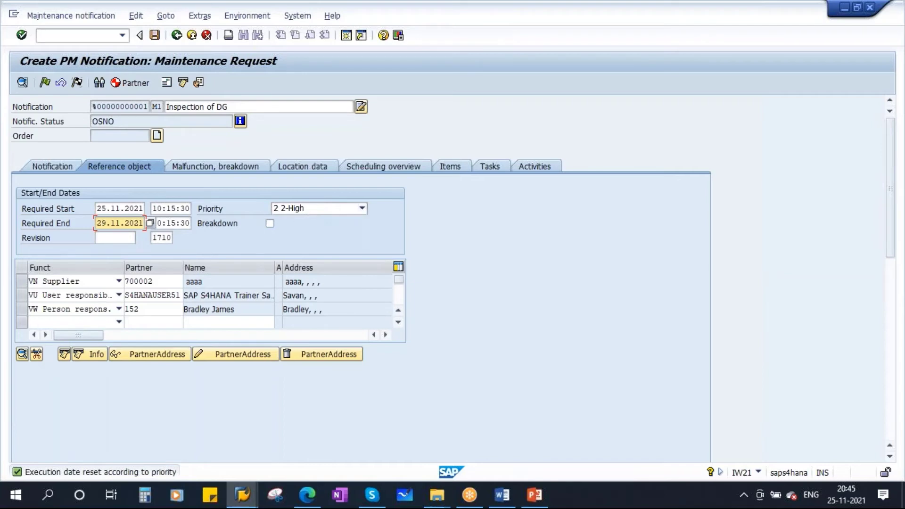
{"action": "double_click", "coordinate": [111, 225]}
{"action": "left_click_drag", "start_coordinate": [111, 225], "coordinate": [161, 226]}
Try priority 3-Medium for the notification and accept the dates derived from it.
{"action": "left_click", "coordinate": [362, 208]}
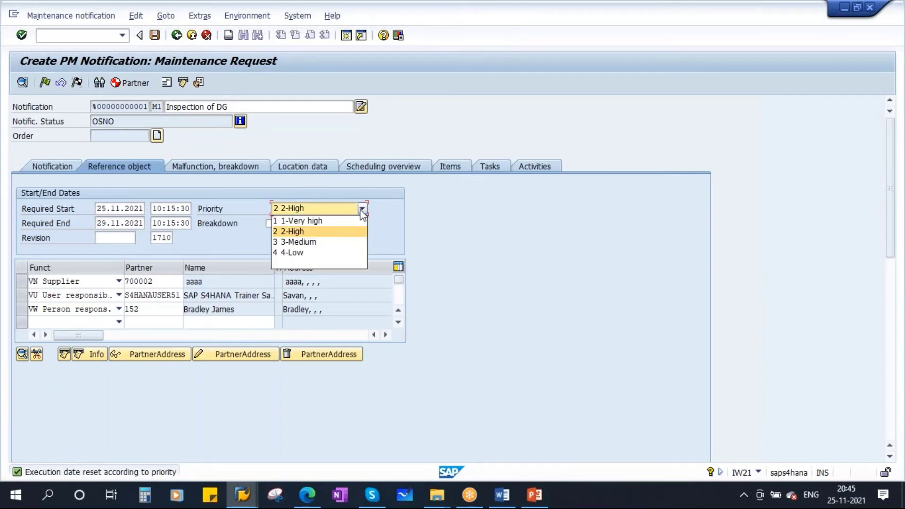
{"action": "left_click", "coordinate": [303, 242]}
{"action": "key", "text": "Return"}
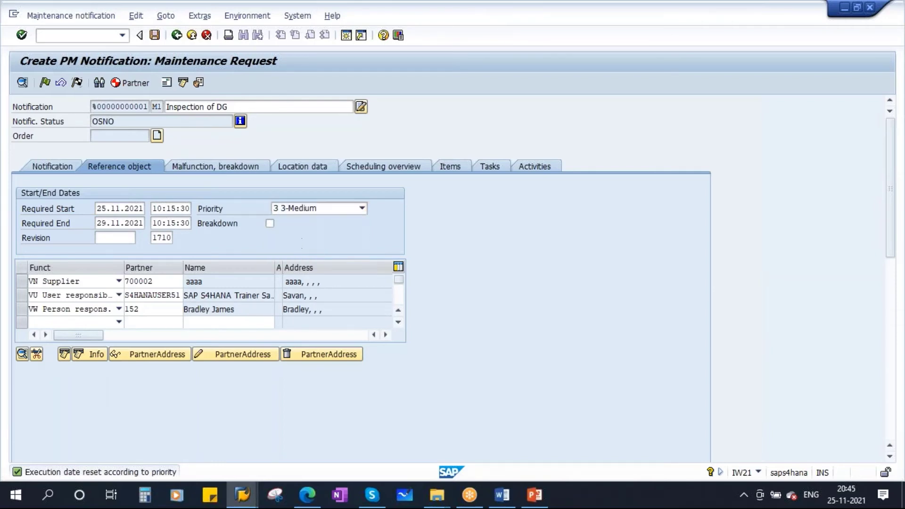
{"action": "left_click", "coordinate": [206, 254]}
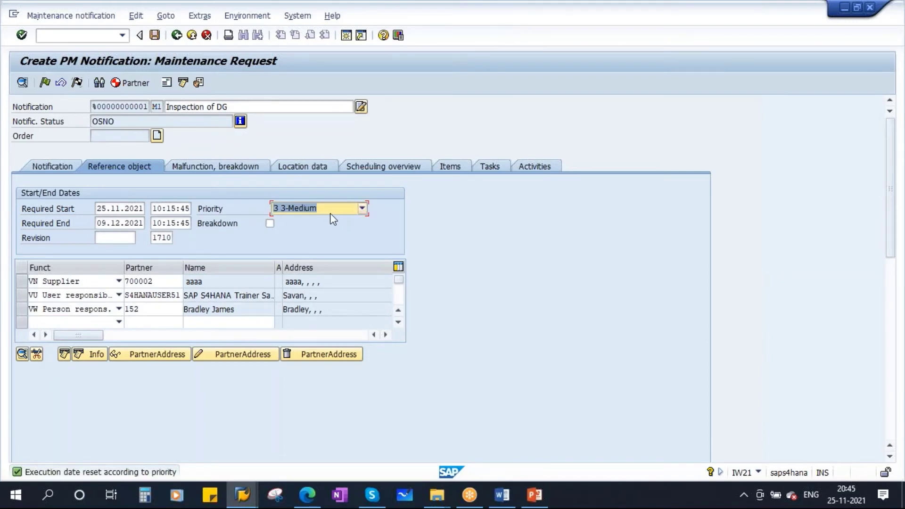
Try priority 4-Low for the notification and accept the dates derived from it.
{"action": "left_click", "coordinate": [361, 208]}
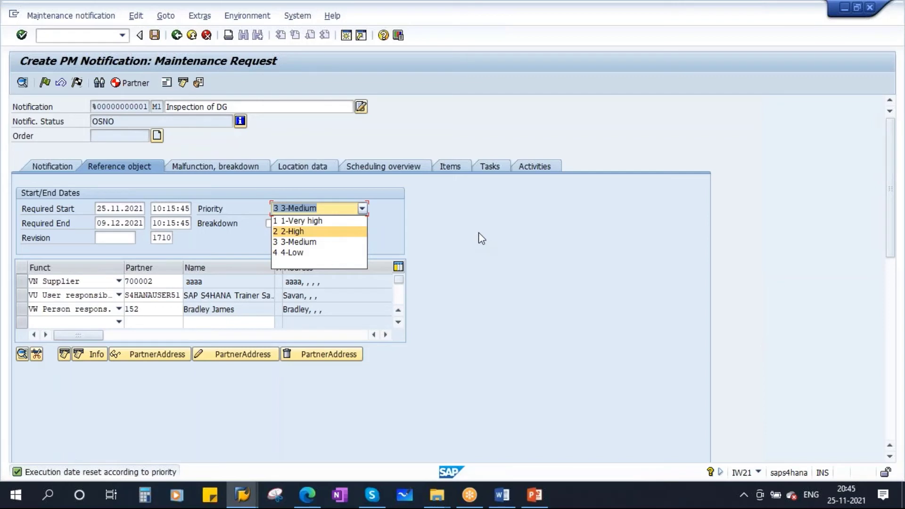
{"action": "left_click", "coordinate": [301, 252]}
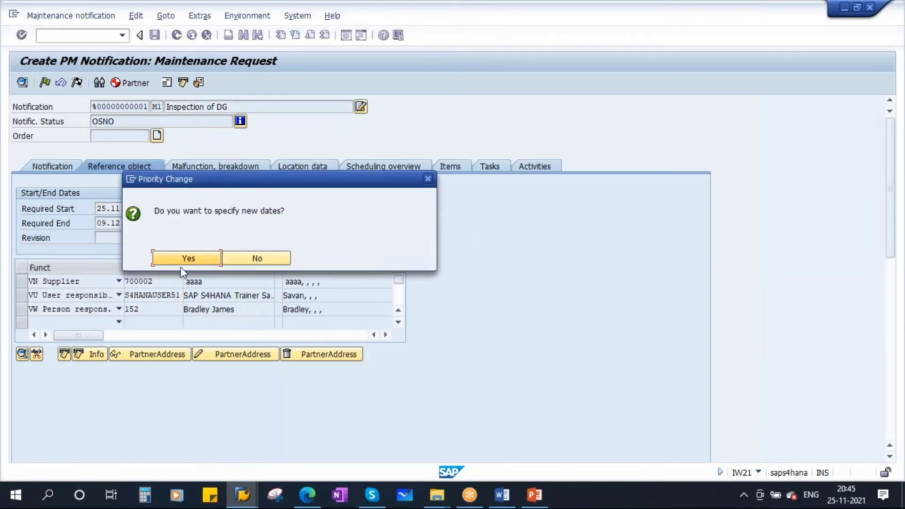
{"action": "left_click", "coordinate": [182, 262]}
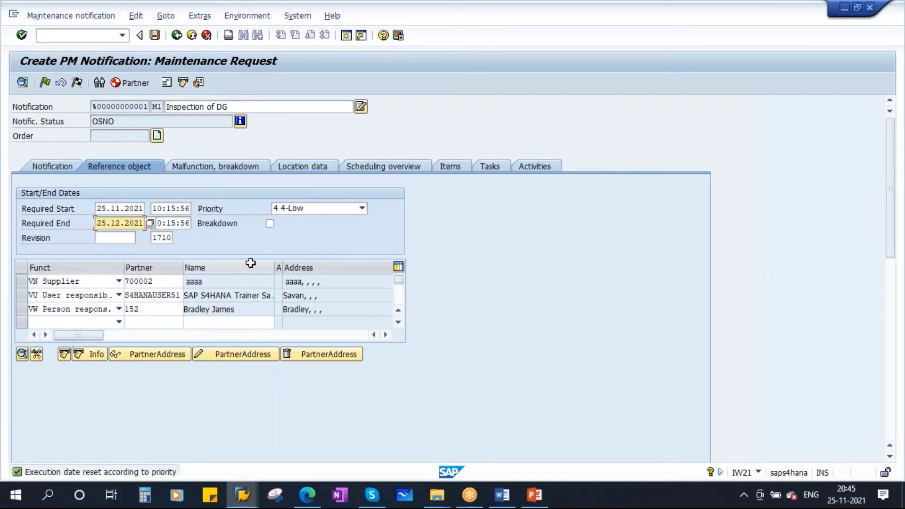
Set the notification's priority to 2-High and accept new required dates based on it.
{"action": "left_click", "coordinate": [362, 209]}
{"action": "left_click", "coordinate": [301, 232]}
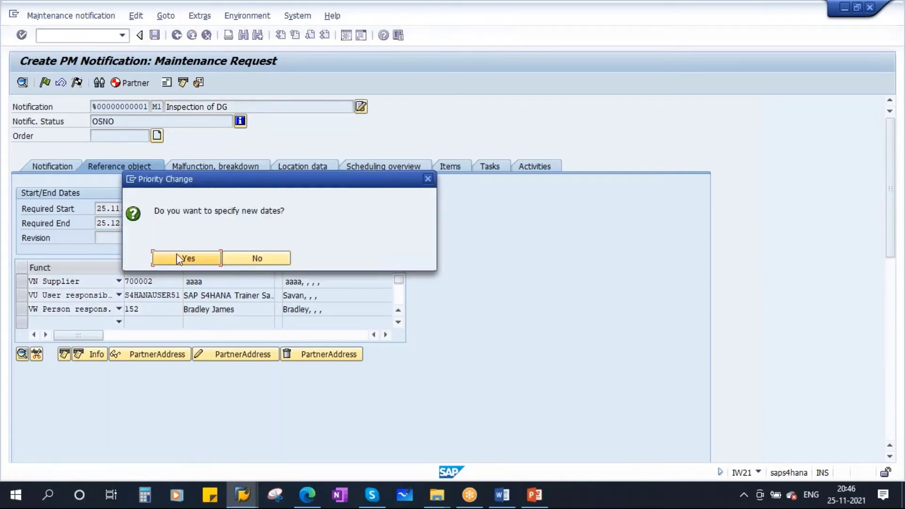
{"action": "left_click", "coordinate": [178, 259]}
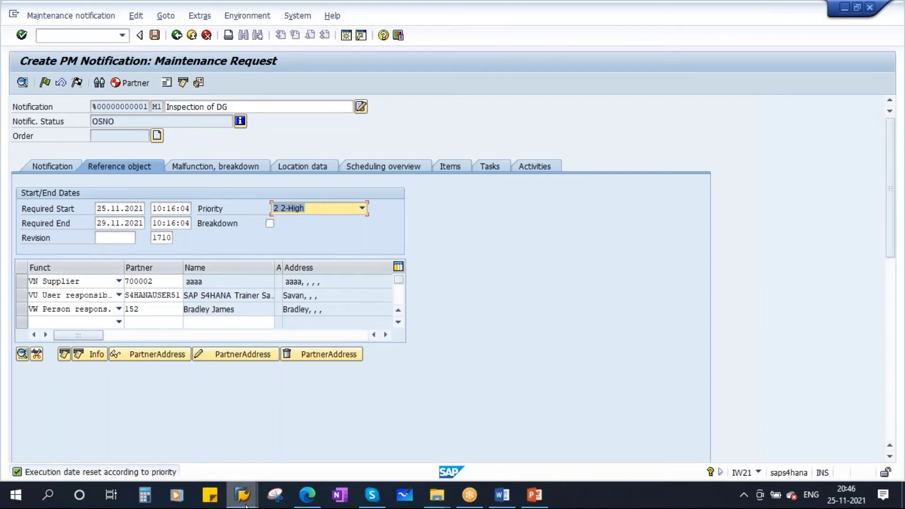
Check the partners in the equipment master of the 500 KVA diesel generator in the IE03 session, and return to the notification.
{"action": "mouse_move", "coordinate": [243, 497]}
{"action": "left_click", "coordinate": [438, 434]}
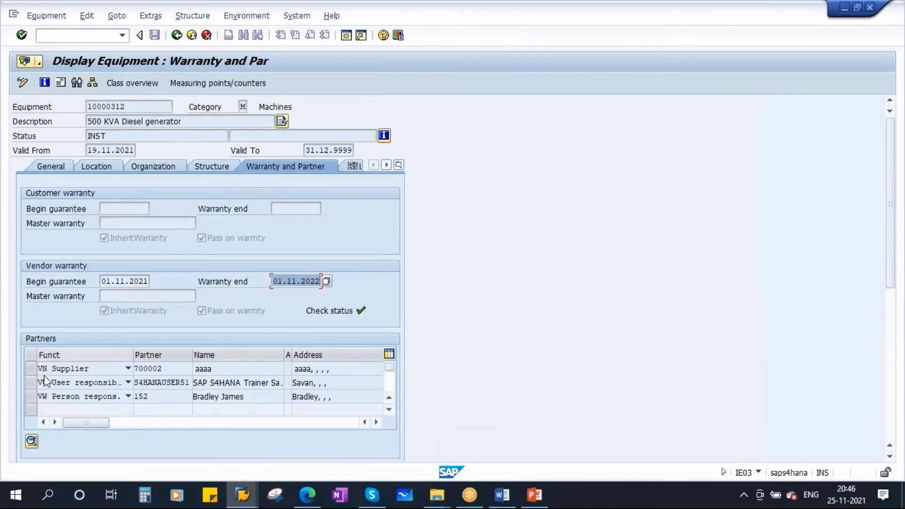
{"action": "key", "text": "alt+Tab"}
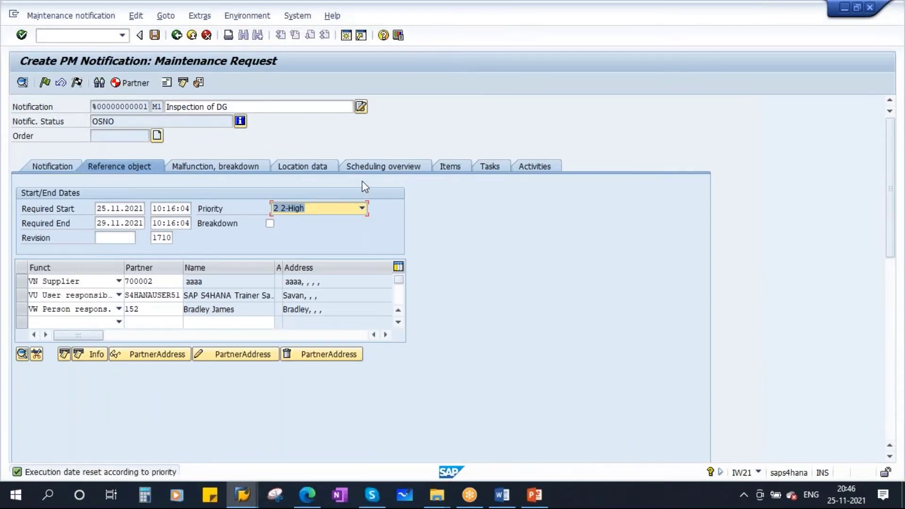
Review the malfunction start date and time in the notification's malfunction and breakdown data.
{"action": "left_click", "coordinate": [198, 166]}
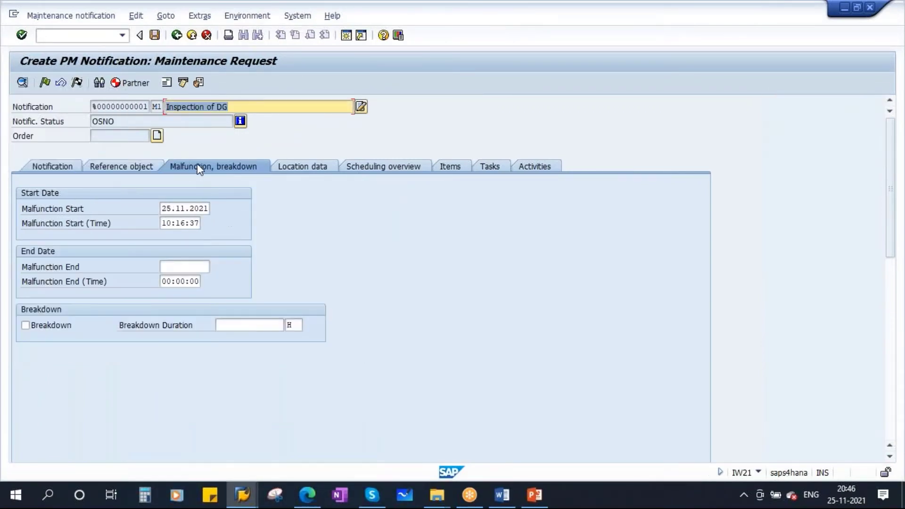
{"action": "left_click", "coordinate": [168, 210]}
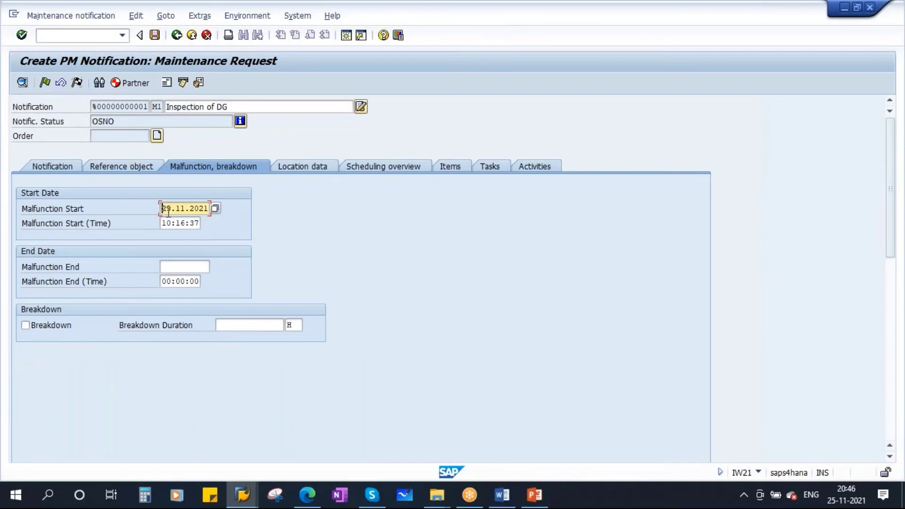
{"action": "left_click_drag", "start_coordinate": [167, 211], "coordinate": [240, 209]}
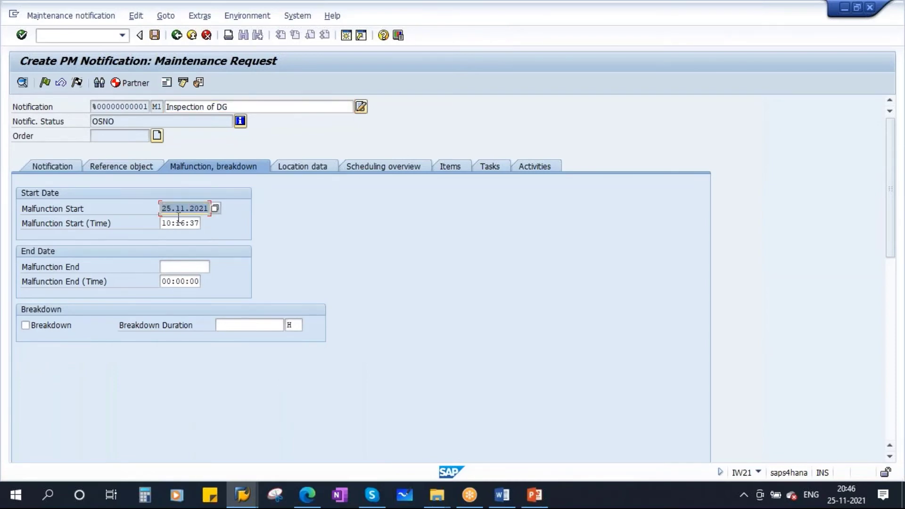
{"action": "left_click_drag", "start_coordinate": [163, 225], "coordinate": [202, 223]}
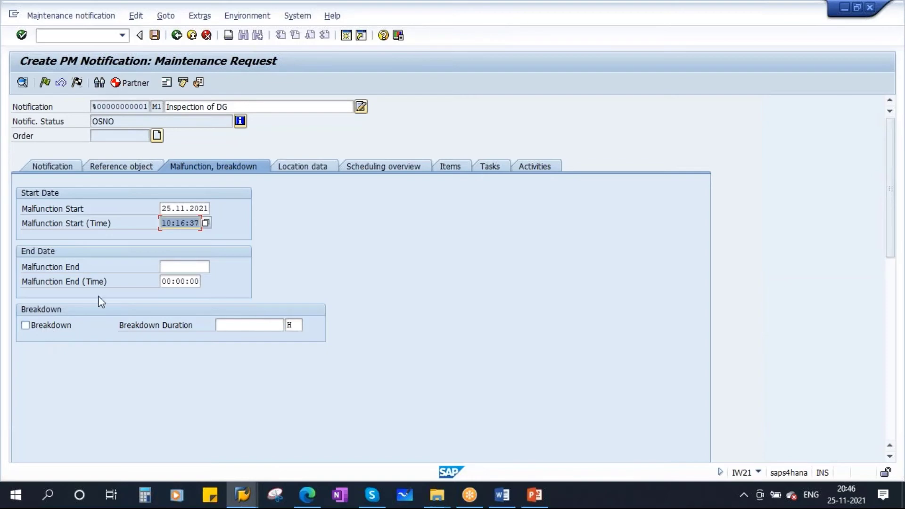
Review the notification's location data and account assignment, and check the notification date and time in the scheduling overview.
{"action": "left_click", "coordinate": [307, 167]}
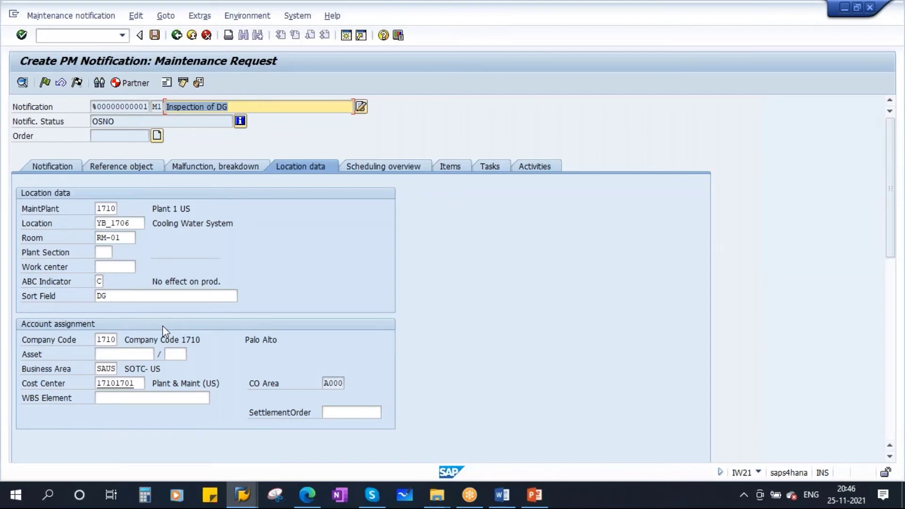
{"action": "left_click", "coordinate": [384, 166]}
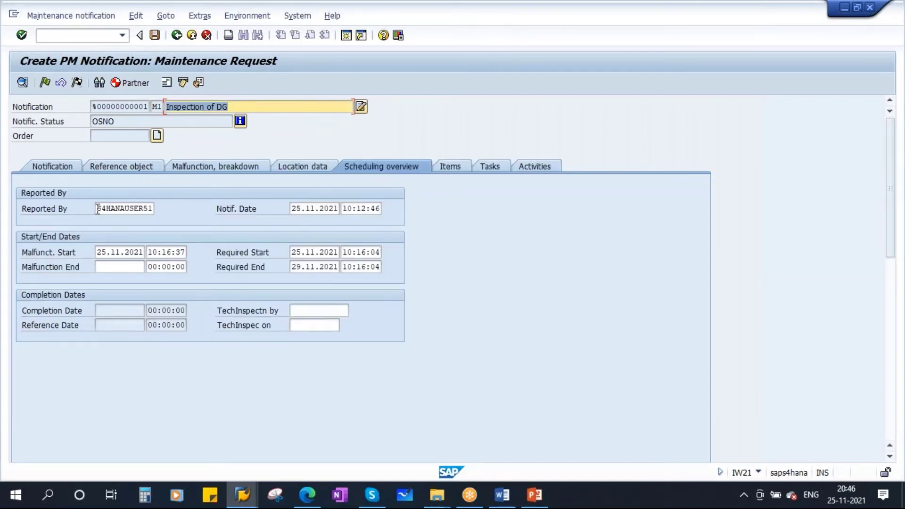
{"action": "key", "text": "Tab"}
{"action": "left_click", "coordinate": [308, 208]}
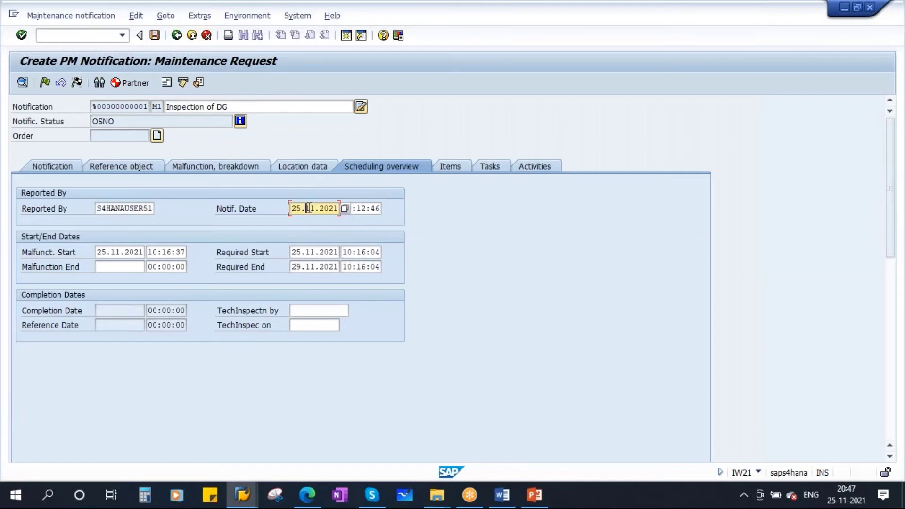
{"action": "left_click", "coordinate": [362, 211]}
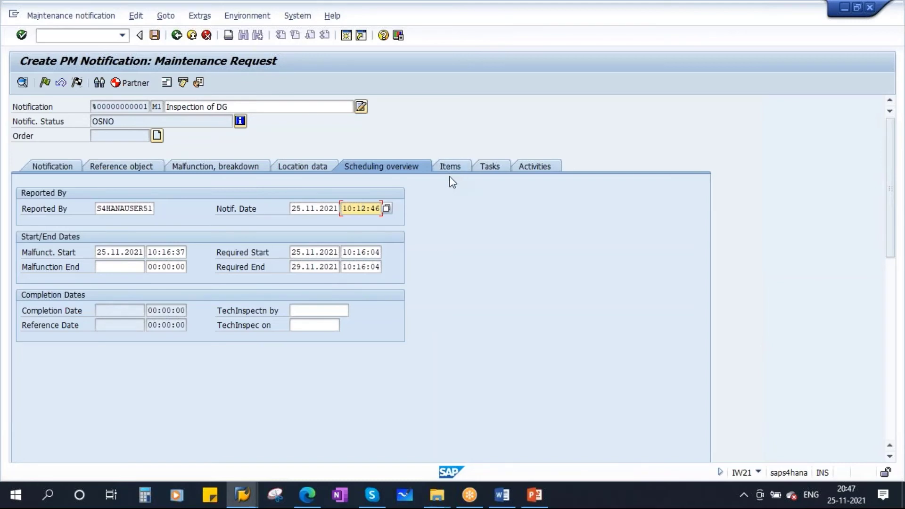
Switch to PowerPoint and view the Maintenance Notification Structure slide in SAP Regular Maintenance.pptx.
{"action": "left_click", "coordinate": [535, 496]}
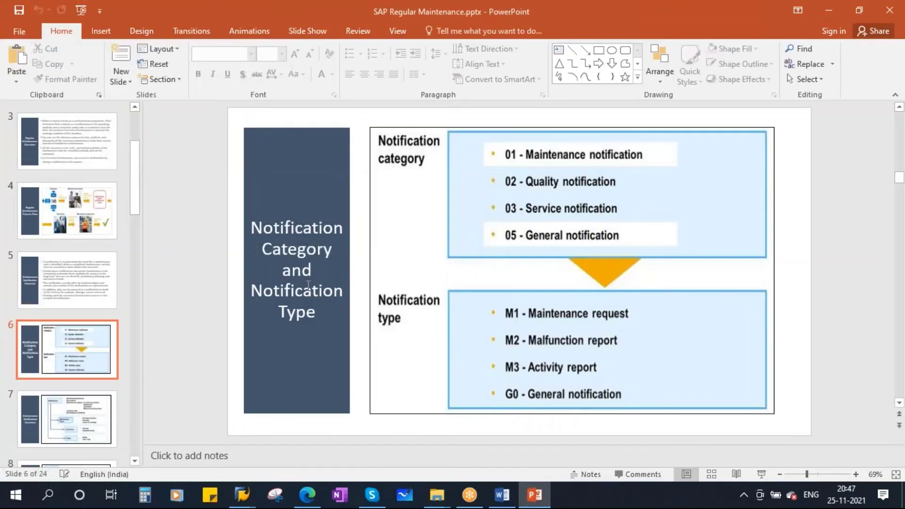
{"action": "scroll", "coordinate": [87, 363], "scroll_direction": "down", "scroll_amount": 2}
{"action": "left_click", "coordinate": [74, 328]}
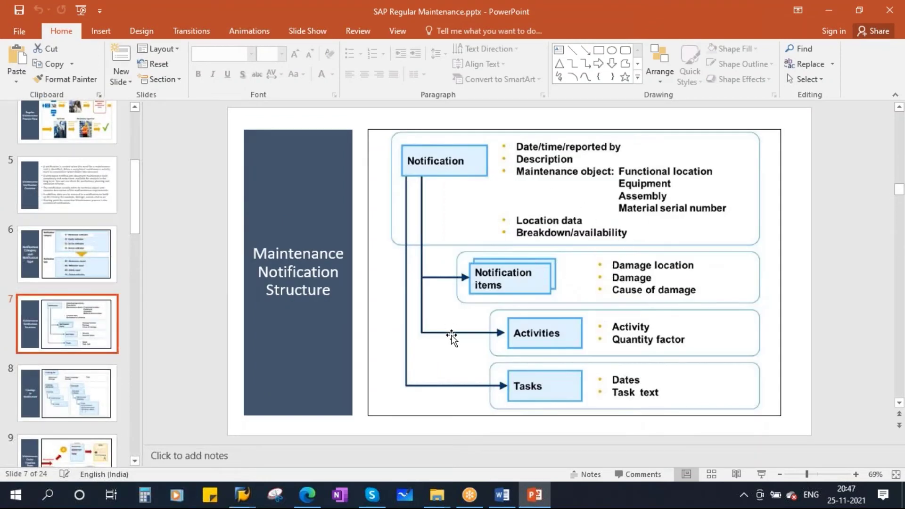
Return to the maintenance request in SAP and save the notification.
{"action": "key", "text": "alt+Tab"}
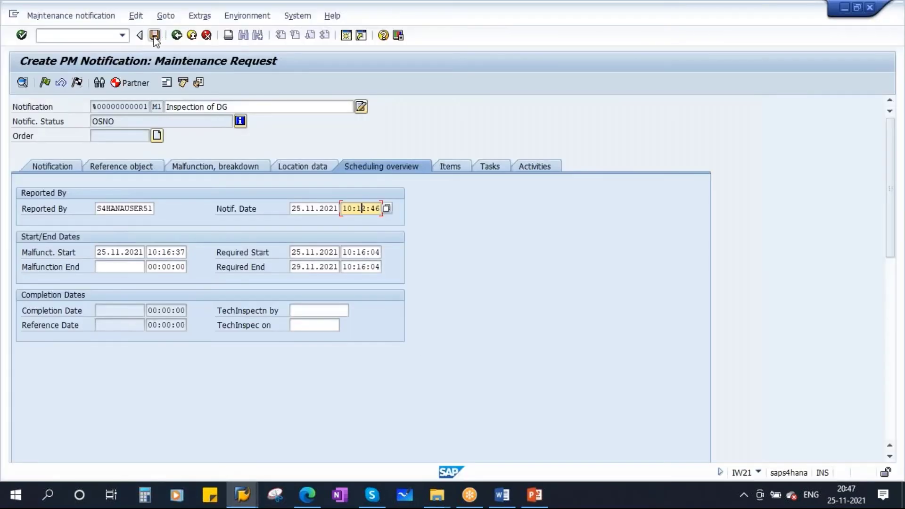
{"action": "left_click", "coordinate": [155, 35]}
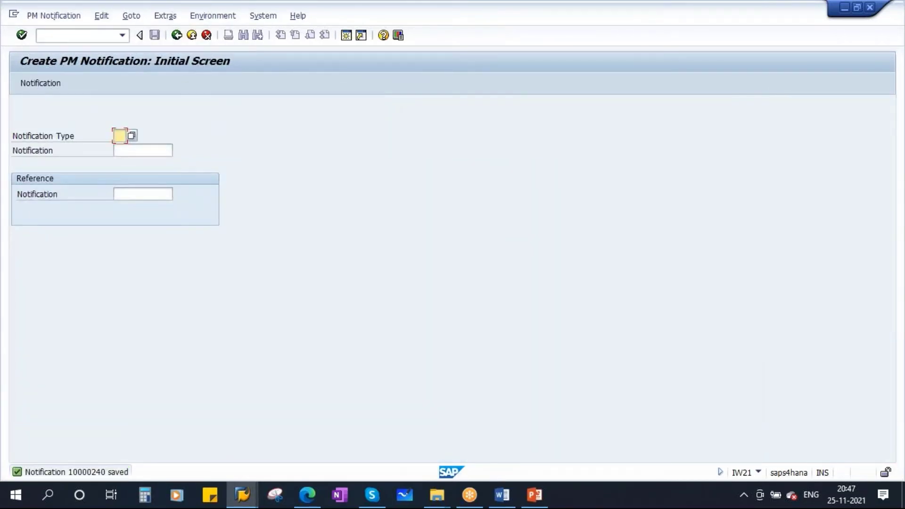
Open the newly saved maintenance request in change mode and check its notification status.
{"action": "left_click", "coordinate": [47, 15]}
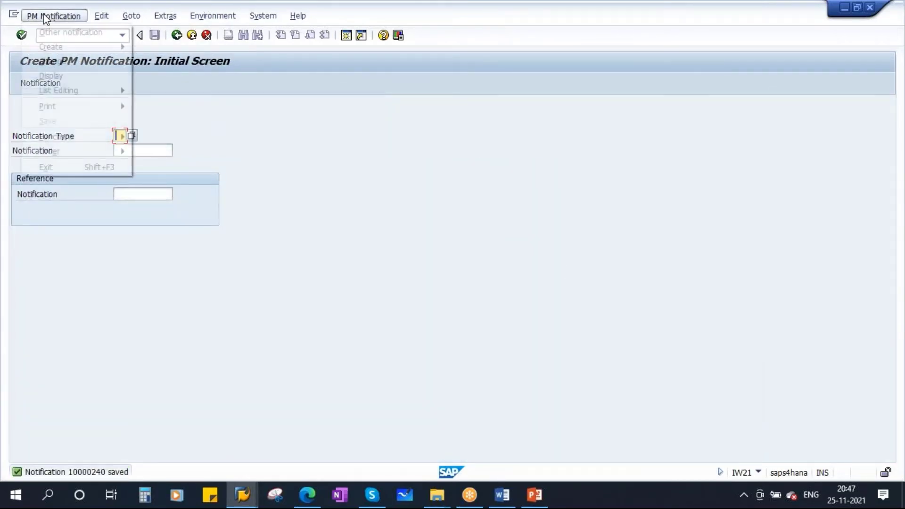
{"action": "left_click", "coordinate": [51, 60]}
{"action": "key", "text": "Return"}
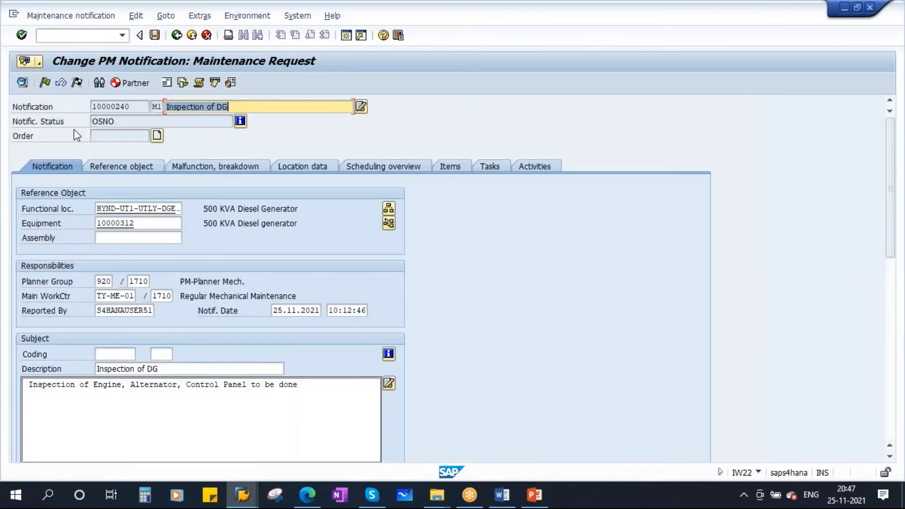
{"action": "double_click", "coordinate": [116, 124]}
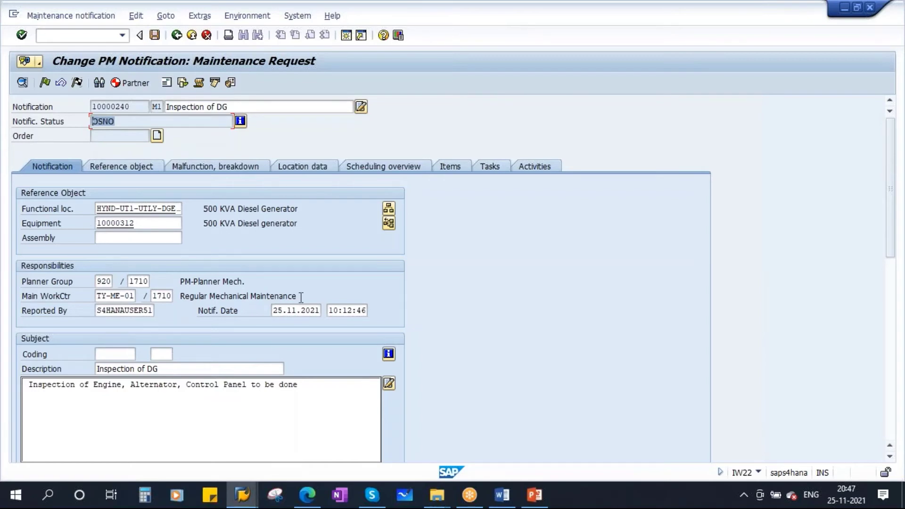
Switch to PowerPoint, present the Maintenance Notification Structure slide and mark the header details from date and description to maintenance objects and location data.
{"action": "left_click", "coordinate": [535, 495]}
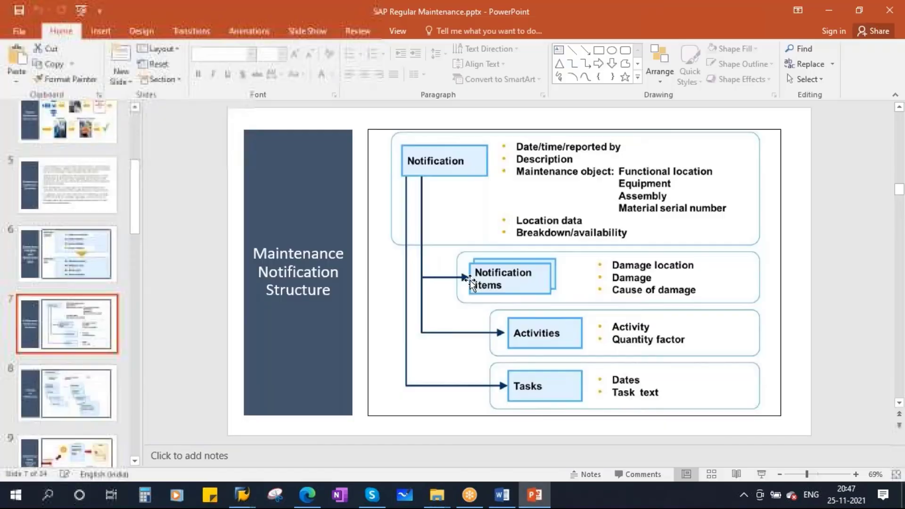
{"action": "left_click", "coordinate": [760, 475]}
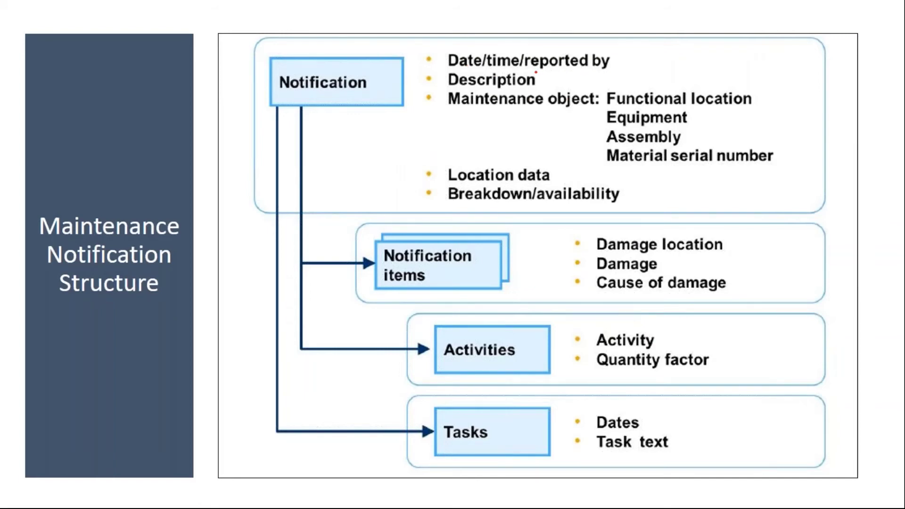
{"action": "left_click_drag", "start_coordinate": [536, 72], "coordinate": [599, 72]}
{"action": "left_click_drag", "start_coordinate": [472, 70], "coordinate": [526, 70]}
{"action": "left_click_drag", "start_coordinate": [482, 89], "coordinate": [559, 87]}
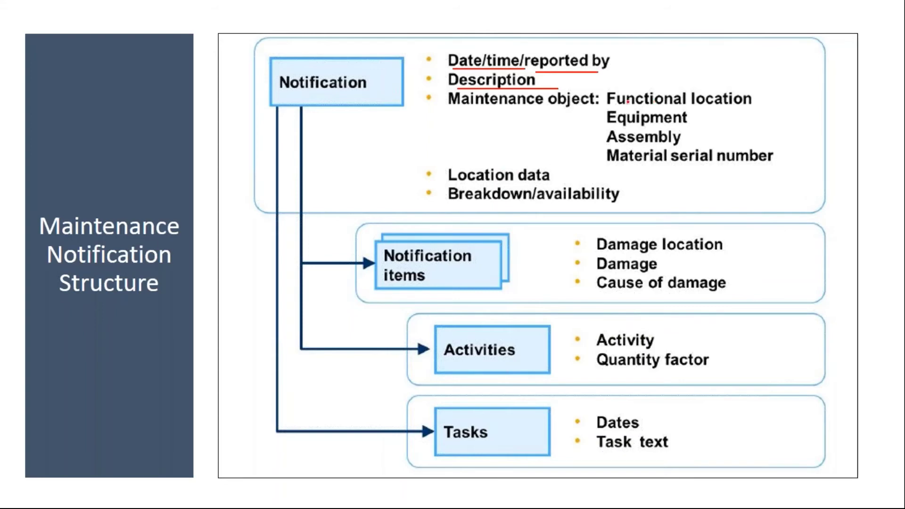
{"action": "left_click_drag", "start_coordinate": [596, 130], "coordinate": [684, 130]}
{"action": "left_click_drag", "start_coordinate": [618, 107], "coordinate": [730, 107]}
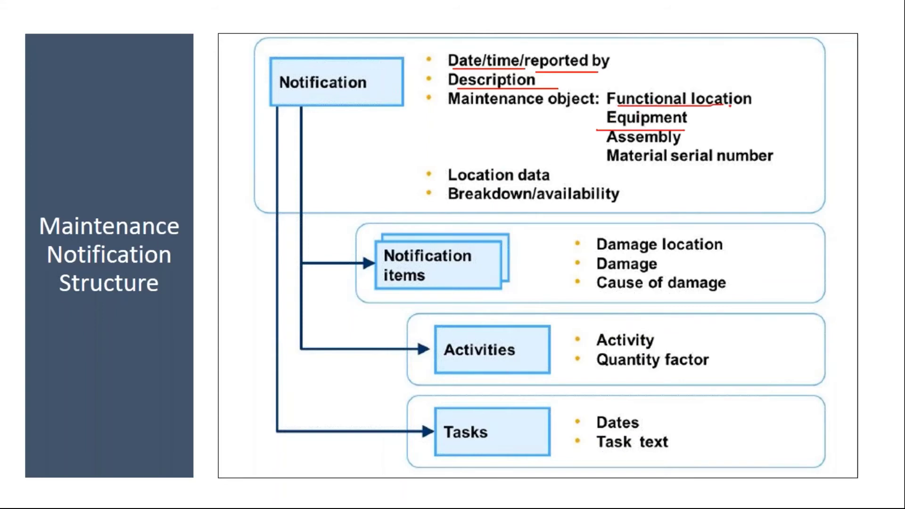
{"action": "mouse_move", "coordinate": [767, 84]}
{"action": "left_mouse_down"}
{"action": "mouse_move", "coordinate": [787, 150]}
{"action": "mouse_move", "coordinate": [744, 174]}
{"action": "left_mouse_up"}
{"action": "left_click_drag", "start_coordinate": [461, 184], "coordinate": [547, 183]}
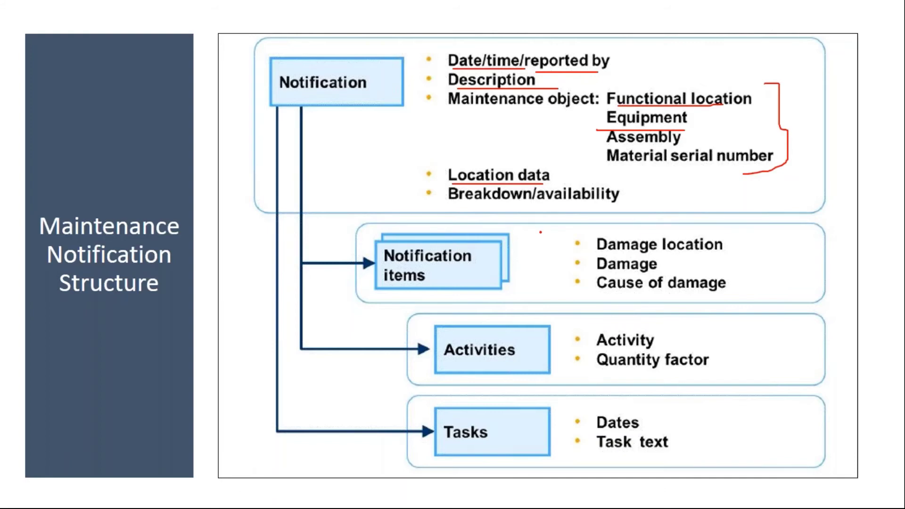
Mark the notification items, activities and tasks blocks on the slide, erase all annotations and end the slide show.
{"action": "mouse_move", "coordinate": [388, 226]}
{"action": "left_mouse_down"}
{"action": "mouse_move", "coordinate": [370, 295]}
{"action": "mouse_move", "coordinate": [500, 221]}
{"action": "mouse_move", "coordinate": [432, 220]}
{"action": "left_mouse_up"}
{"action": "mouse_move", "coordinate": [455, 315]}
{"action": "left_mouse_down"}
{"action": "mouse_move", "coordinate": [462, 402]}
{"action": "mouse_move", "coordinate": [467, 323]}
{"action": "left_mouse_up"}
{"action": "mouse_move", "coordinate": [454, 390]}
{"action": "left_mouse_down"}
{"action": "mouse_move", "coordinate": [430, 453]}
{"action": "mouse_move", "coordinate": [443, 395]}
{"action": "left_mouse_up"}
{"action": "key", "text": "e"}
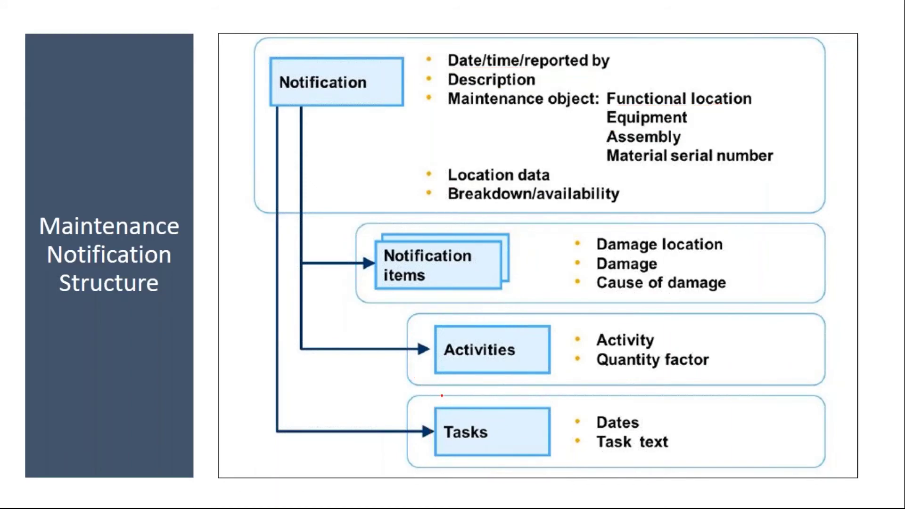
{"action": "key", "text": "Escape"}
Return to the maintenance request in SAP and open the object part catalog for its first item.
{"action": "mouse_move", "coordinate": [245, 497]}
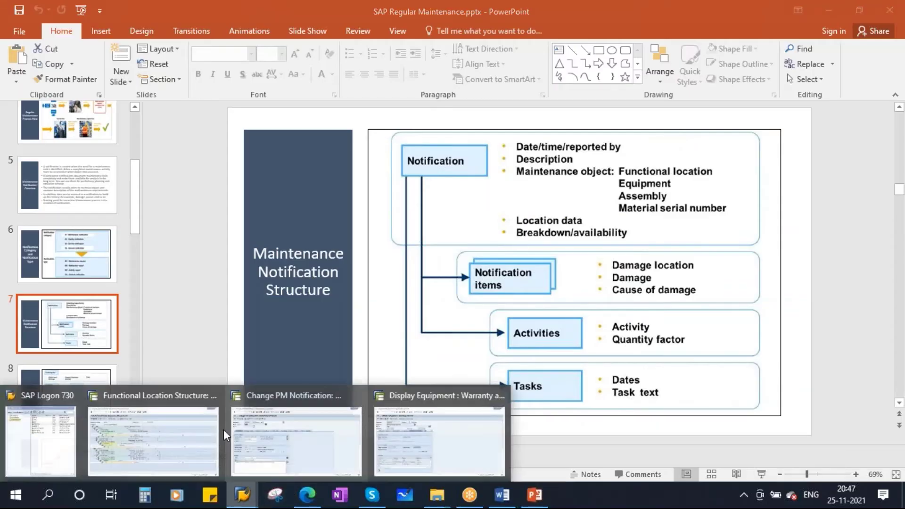
{"action": "left_click", "coordinate": [314, 426]}
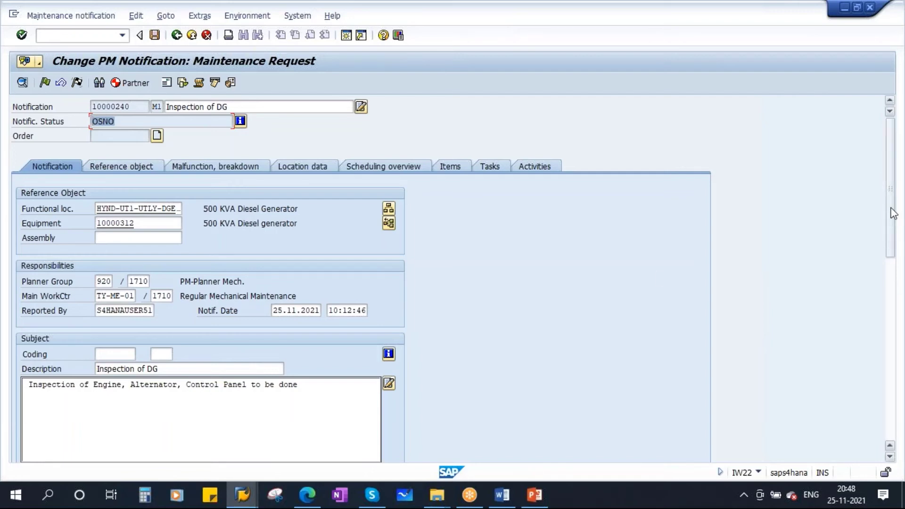
{"action": "left_click_drag", "start_coordinate": [894, 213], "coordinate": [893, 329]}
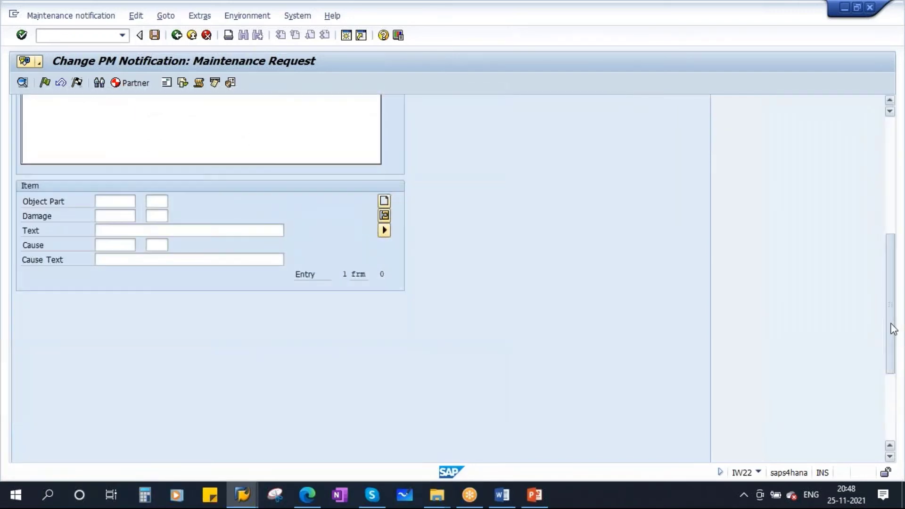
{"action": "left_click", "coordinate": [108, 201]}
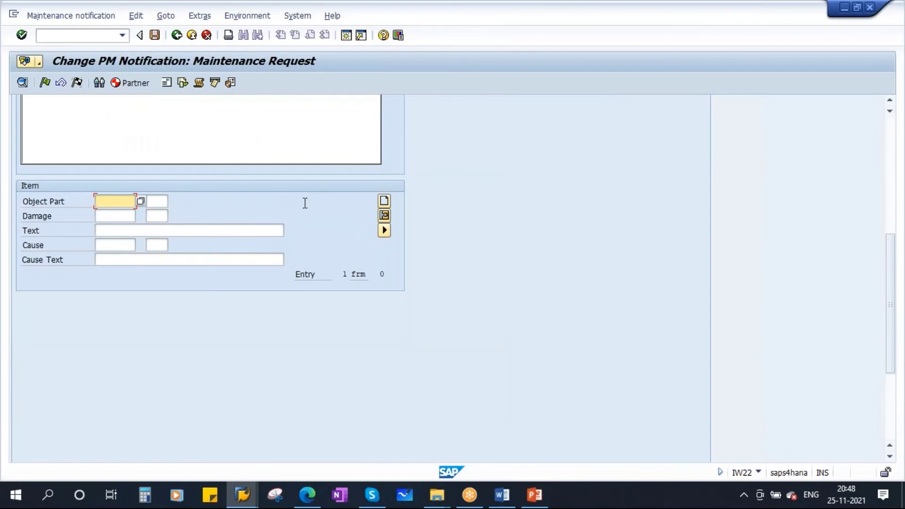
{"action": "left_click", "coordinate": [141, 202]}
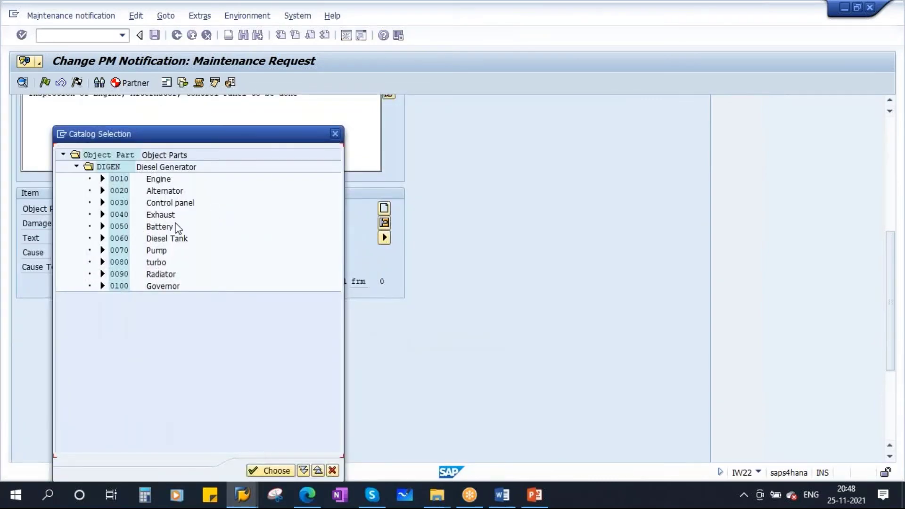
{"action": "left_click_drag", "start_coordinate": [192, 134], "coordinate": [256, 125]}
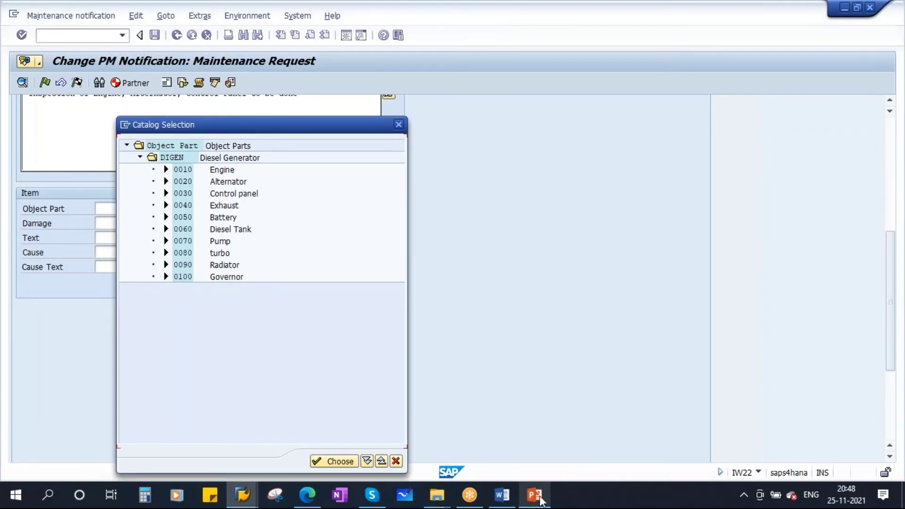
Switch to PowerPoint, view the Catalogs in Notification slide and return to the catalog selection in SAP.
{"action": "left_click", "coordinate": [535, 495]}
{"action": "left_click", "coordinate": [75, 396]}
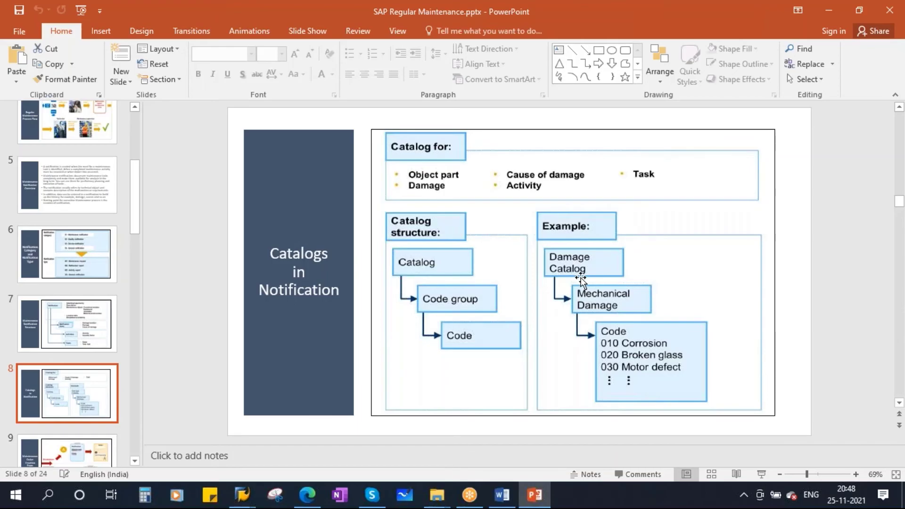
{"action": "key", "text": "alt+Tab"}
Set the first item's object part to Engine (DIGEN 0010) with the text "Inspection of Engine".
{"action": "double_click", "coordinate": [225, 170]}
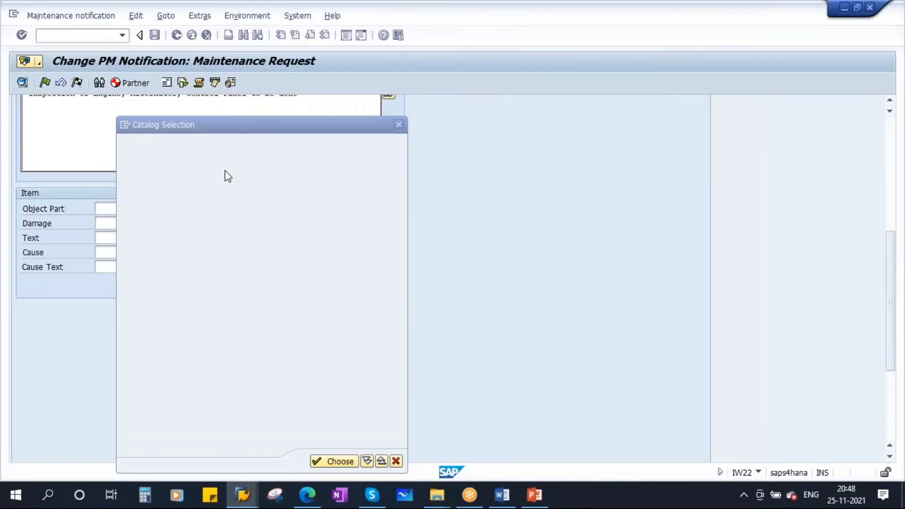
{"action": "left_click", "coordinate": [109, 238]}
{"action": "type", "text": "In"}
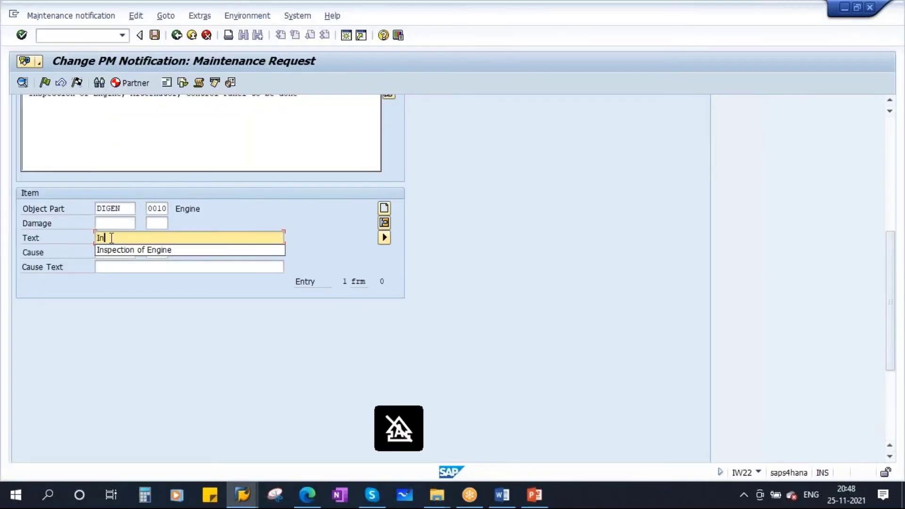
{"action": "key", "text": "Down"}
{"action": "key", "text": "Return"}
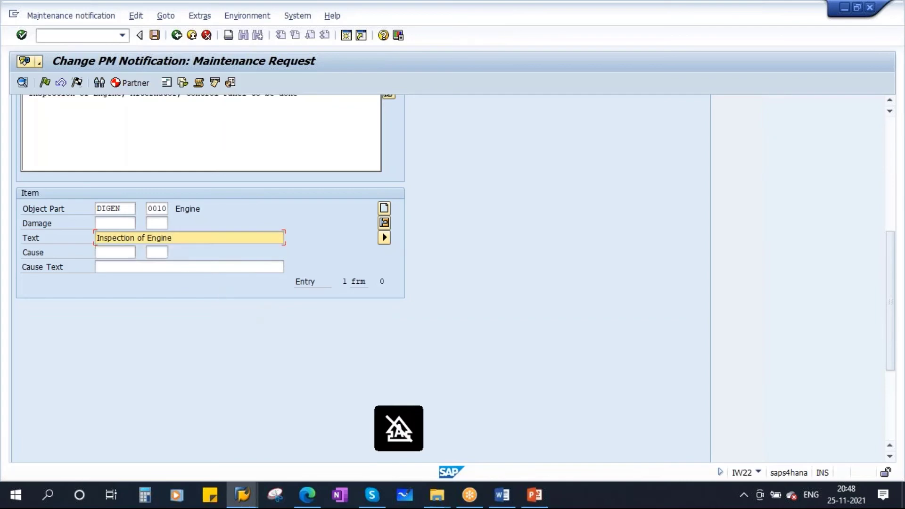
{"action": "key", "text": "Return"}
Add a second item with object part Alternator (DIGEN 0020) and the text "Inspection of Alternator".
{"action": "scroll", "coordinate": [640, 228], "scroll_direction": "up", "scroll_amount": 3}
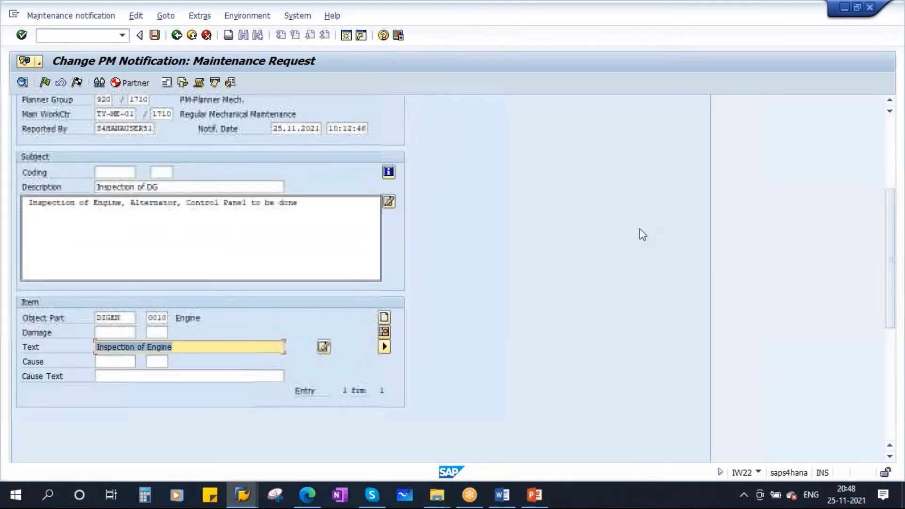
{"action": "left_click", "coordinate": [383, 318]}
{"action": "left_click", "coordinate": [118, 326]}
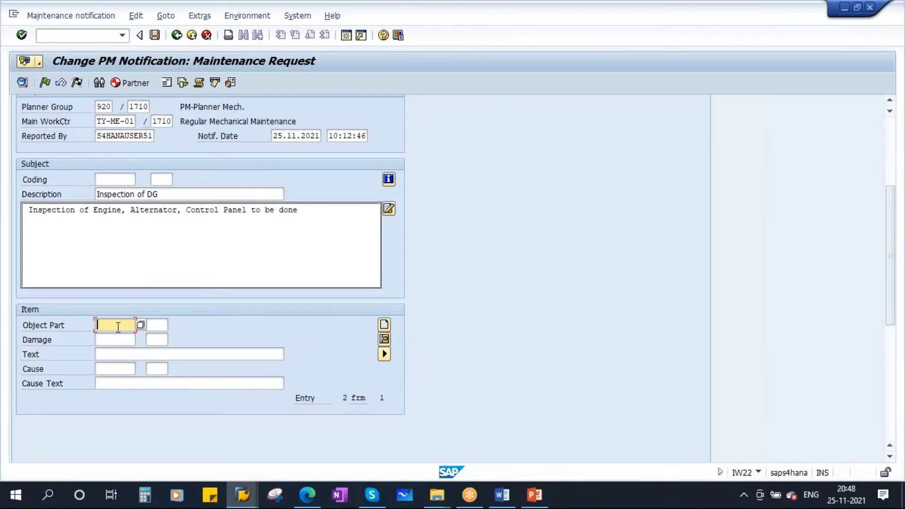
{"action": "key", "text": "F4"}
{"action": "double_click", "coordinate": [182, 189]}
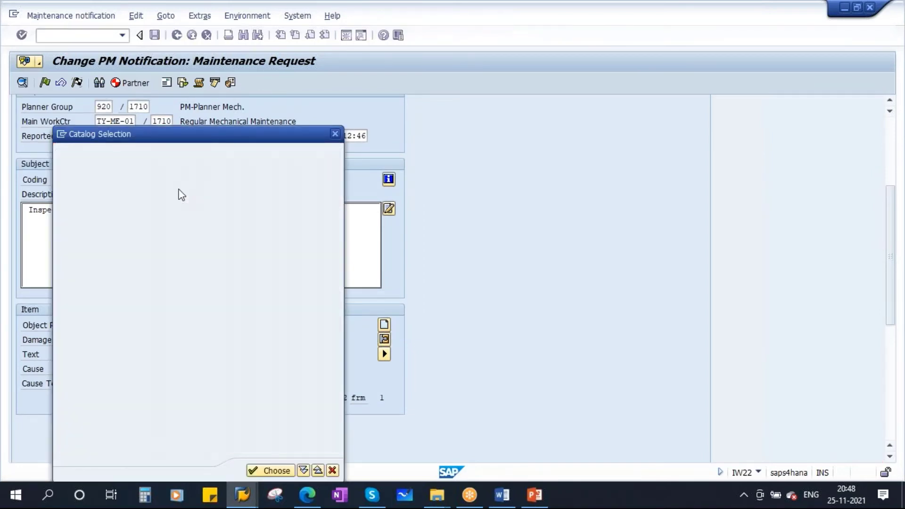
{"action": "left_click", "coordinate": [118, 354]}
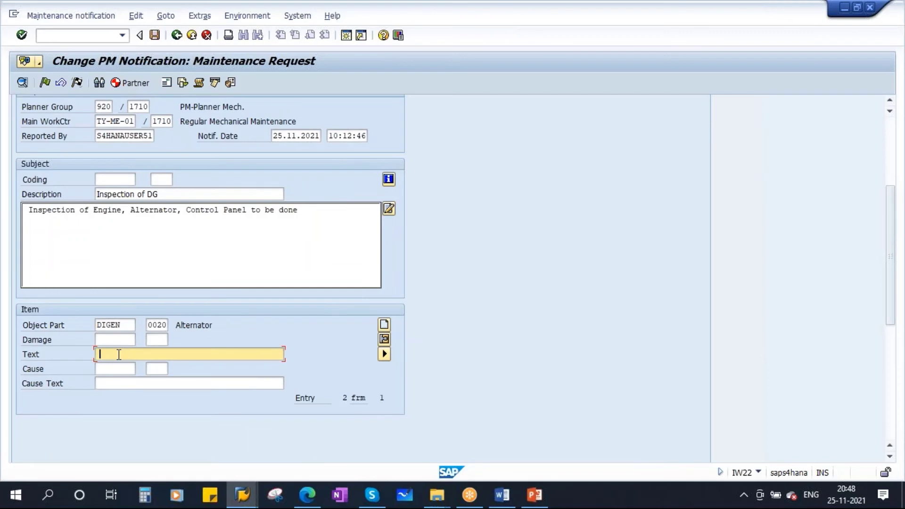
{"action": "left_click", "coordinate": [119, 354]}
{"action": "left_click", "coordinate": [141, 366]}
{"action": "left_click_drag", "start_coordinate": [147, 354], "coordinate": [229, 354]}
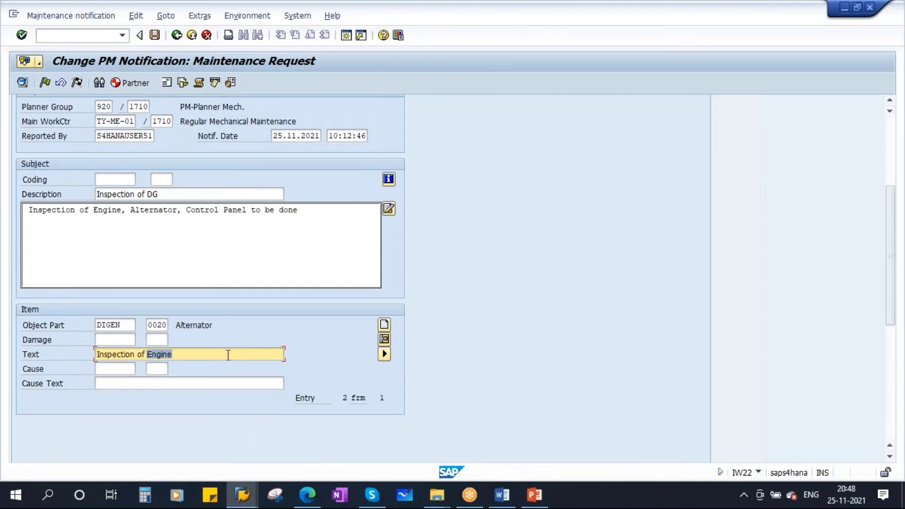
{"action": "key", "text": "Caps_Lock"}
{"action": "type", "text": "Alternator"}
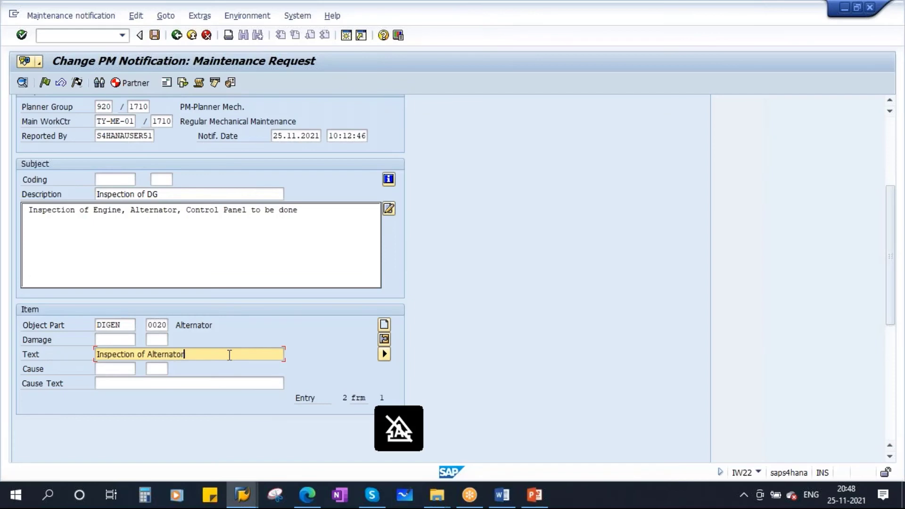
{"action": "key", "text": "Return"}
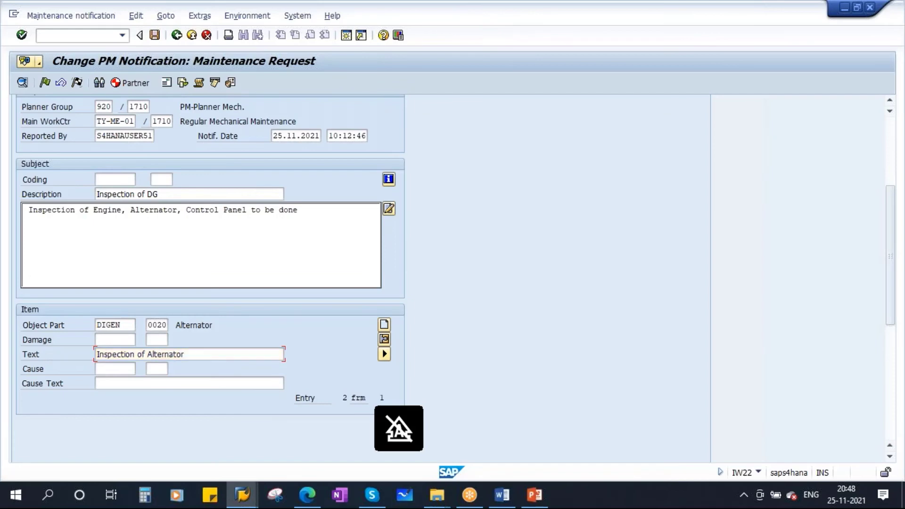
Add a third item with object part Control panel (DIGEN 0030) and the text "Inspection of Control Panel".
{"action": "left_click", "coordinate": [384, 325]}
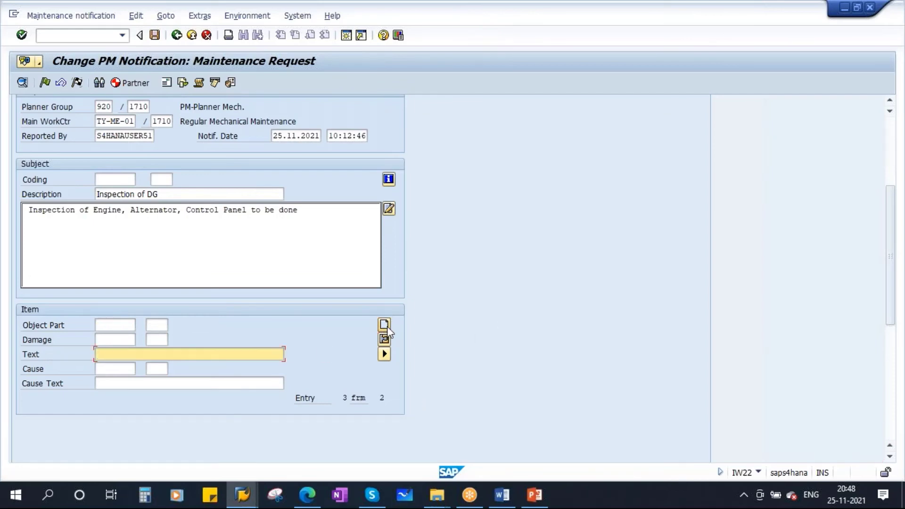
{"action": "left_click", "coordinate": [109, 324]}
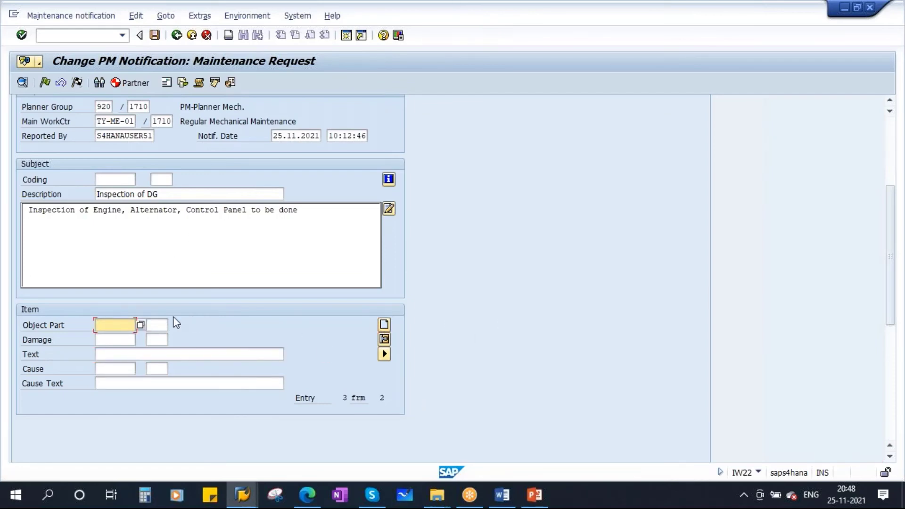
{"action": "left_click", "coordinate": [140, 325]}
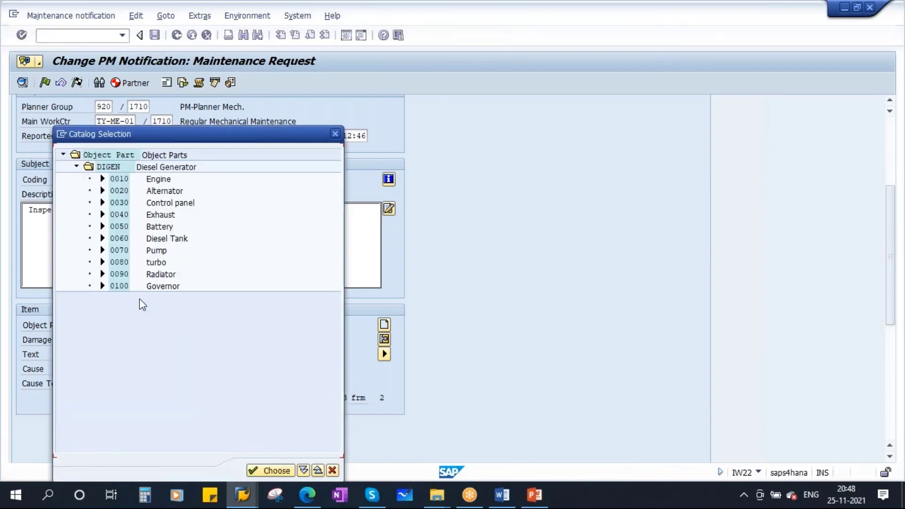
{"action": "double_click", "coordinate": [167, 203]}
{"action": "left_click", "coordinate": [133, 354]}
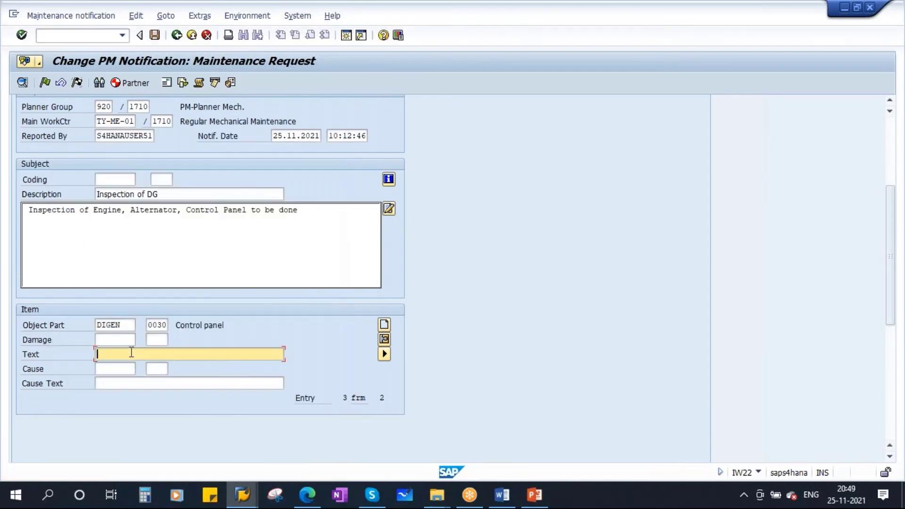
{"action": "left_click", "coordinate": [136, 367]}
{"action": "key", "text": "BackSpace"}
{"action": "key", "text": "BackSpace"}
{"action": "key", "text": "BackSpace"}
{"action": "key", "text": "BackSpace"}
{"action": "key", "text": "BackSpace"}
{"action": "key", "text": "BackSpace"}
{"action": "key", "text": "BackSpace"}
{"action": "key", "text": "BackSpace"}
{"action": "key", "text": "BackSpace"}
{"action": "key", "text": "BackSpace"}
{"action": "type", "text": "C"}
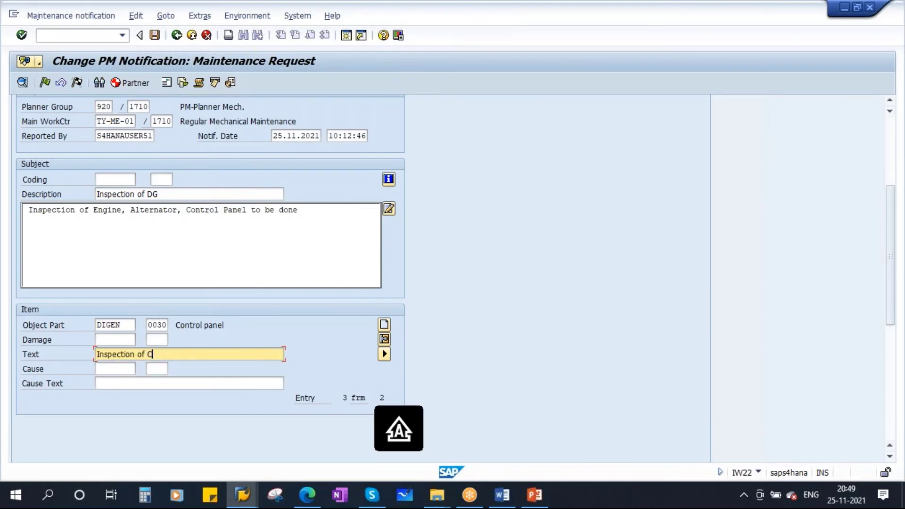
{"action": "type", "text": "ontrol Panel"}
Open the notification's status details and examine the description of its system status.
{"action": "scroll", "coordinate": [414, 283], "scroll_direction": "up", "scroll_amount": 5}
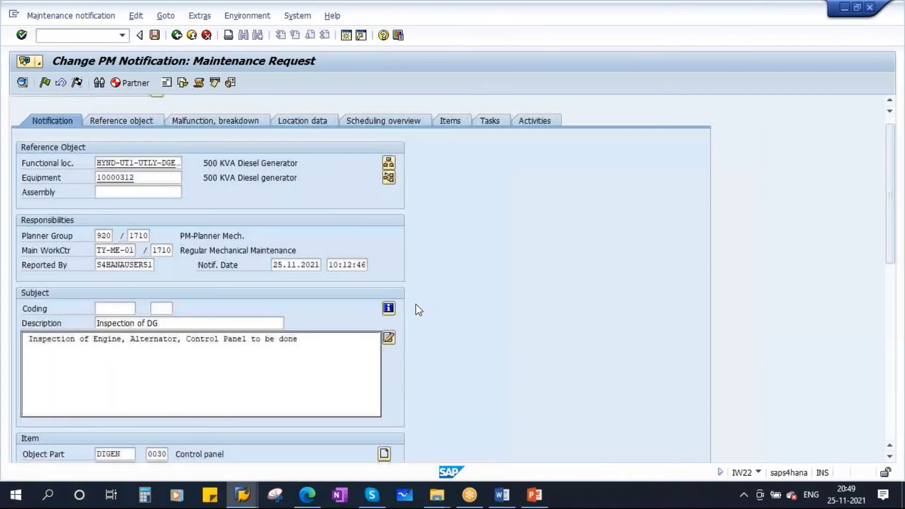
{"action": "scroll", "coordinate": [418, 310], "scroll_direction": "up", "scroll_amount": 2}
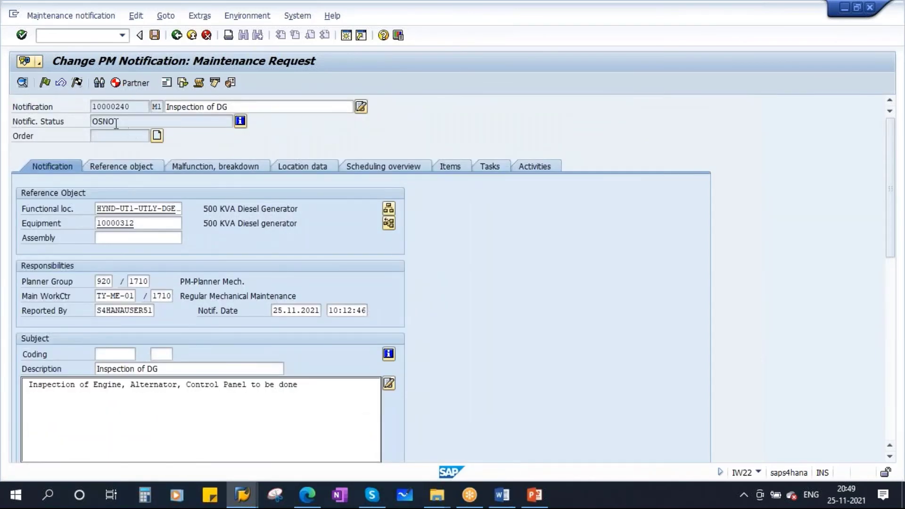
{"action": "left_click_drag", "start_coordinate": [116, 123], "coordinate": [93, 122]}
{"action": "left_click", "coordinate": [240, 121]}
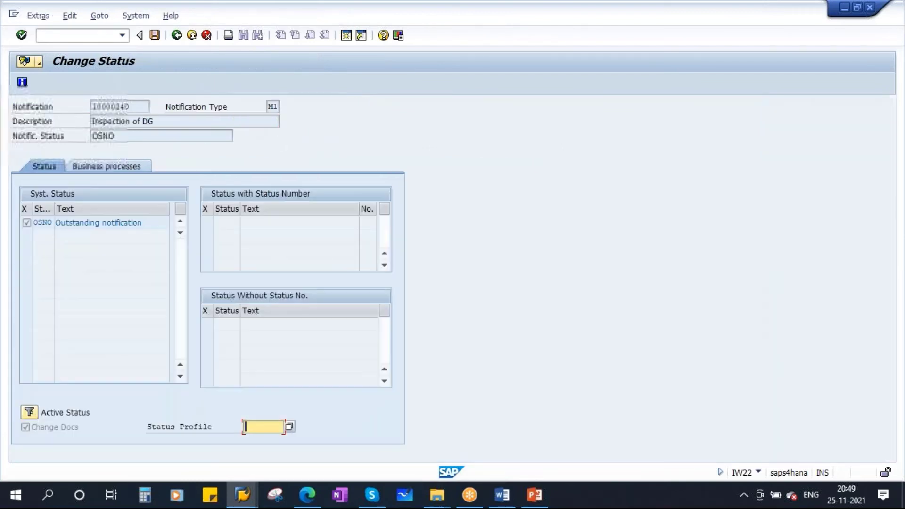
{"action": "left_click_drag", "start_coordinate": [143, 223], "coordinate": [75, 228]}
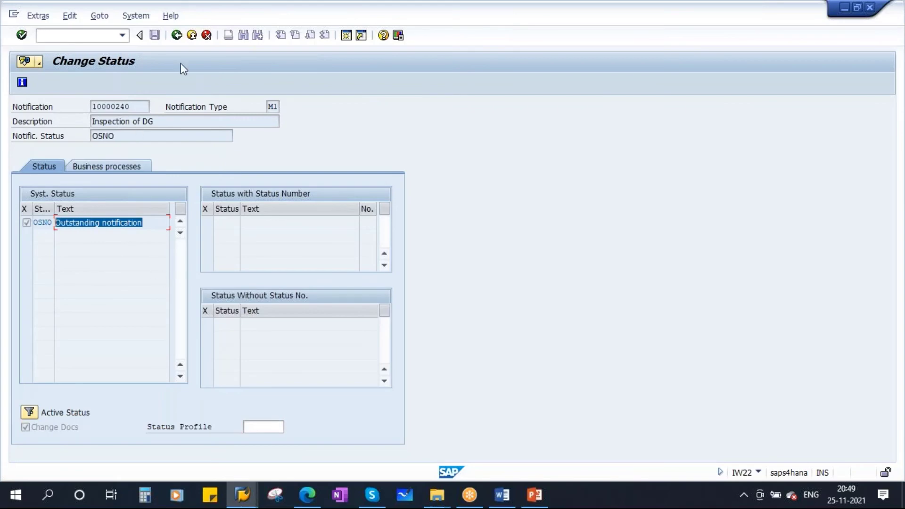
Put the notification in process and check the description of its system status in the status details.
{"action": "left_click", "coordinate": [178, 36]}
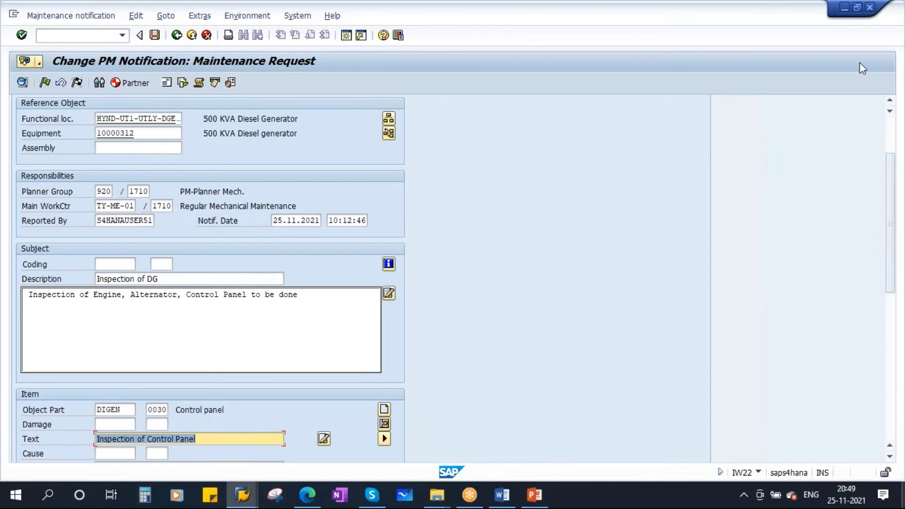
{"action": "left_click", "coordinate": [45, 84]}
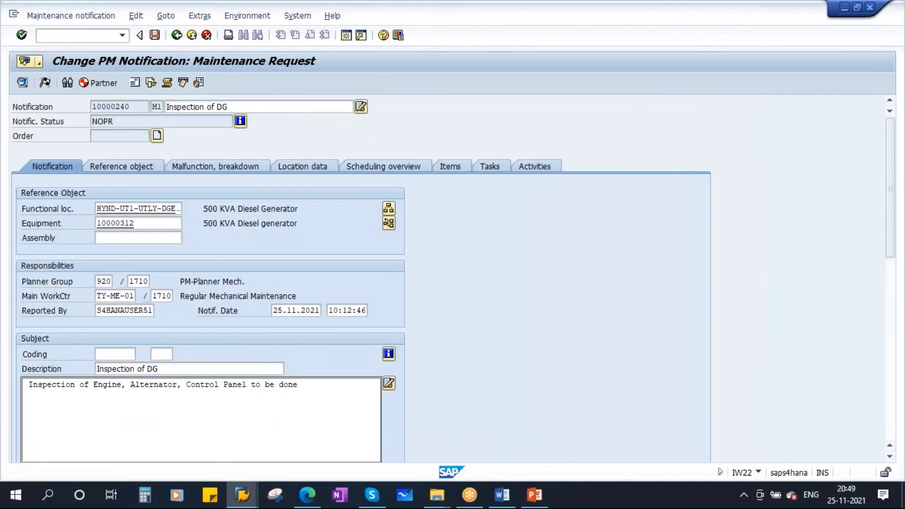
{"action": "left_click_drag", "start_coordinate": [121, 121], "coordinate": [71, 124]}
{"action": "left_click", "coordinate": [240, 121]}
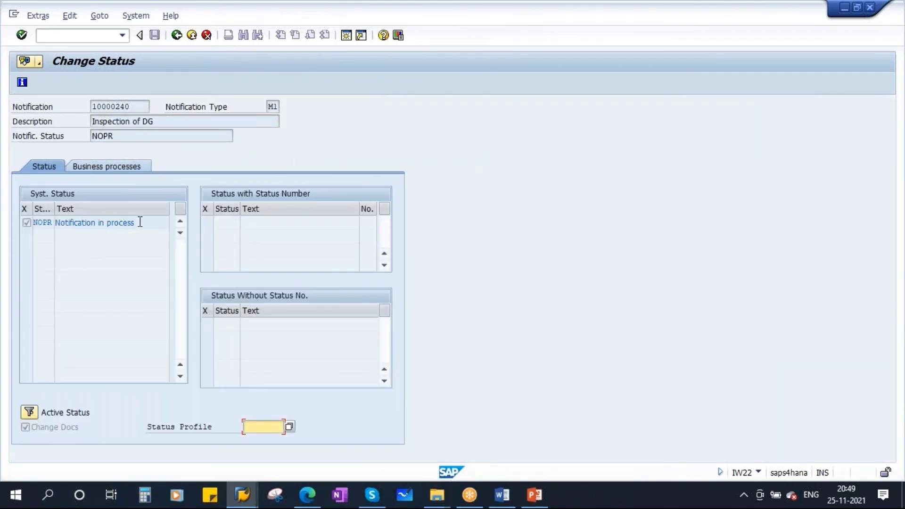
{"action": "left_click_drag", "start_coordinate": [140, 223], "coordinate": [55, 222]}
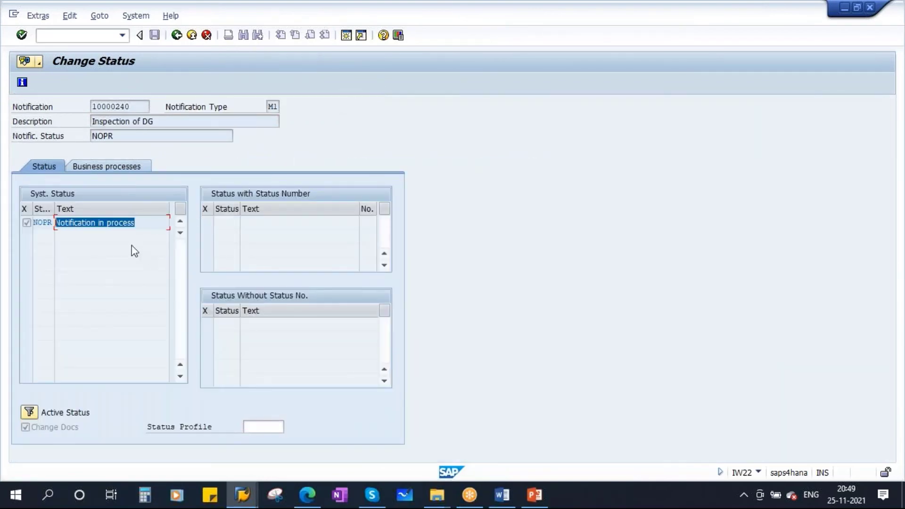
{"action": "left_click", "coordinate": [176, 35]}
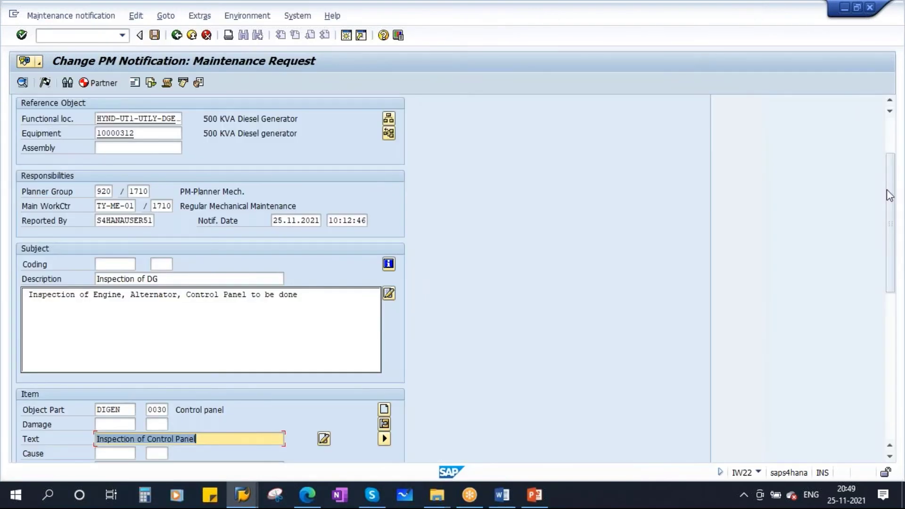
Review the notification's item list, examining the object parts entered for each item.
{"action": "left_click_drag", "start_coordinate": [891, 206], "coordinate": [887, 274]}
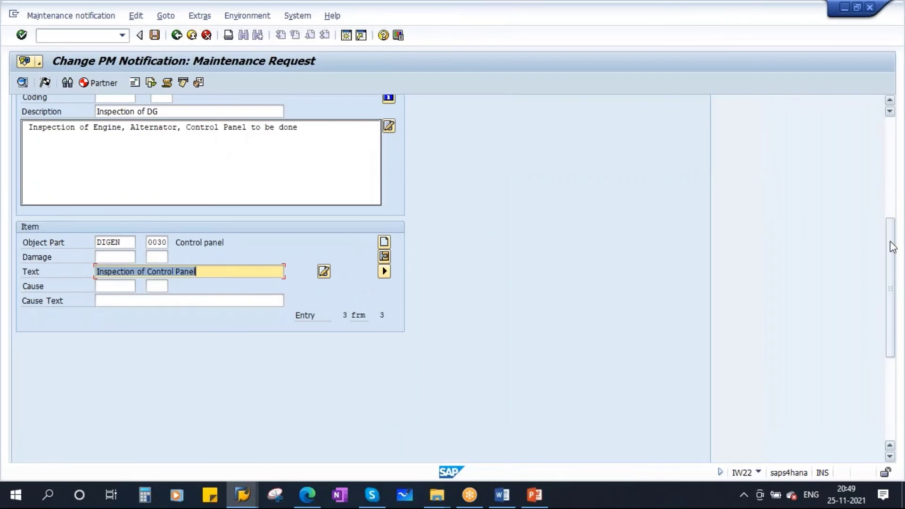
{"action": "left_click_drag", "start_coordinate": [891, 247], "coordinate": [891, 148]}
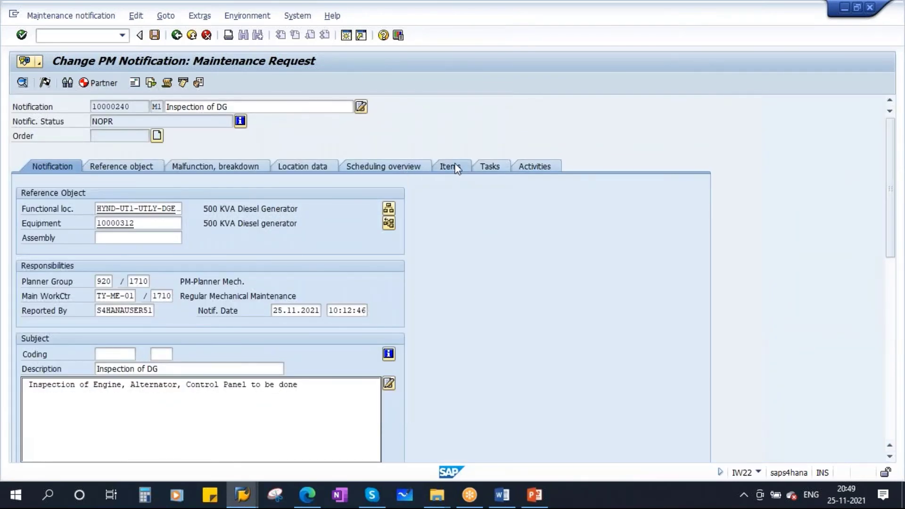
{"action": "left_click", "coordinate": [452, 167]}
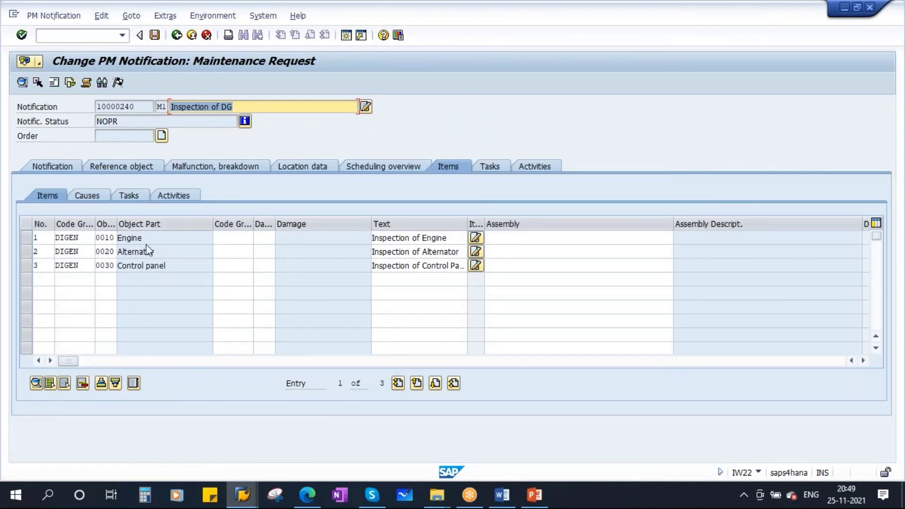
{"action": "left_click_drag", "start_coordinate": [153, 238], "coordinate": [84, 248]}
{"action": "left_click_drag", "start_coordinate": [174, 263], "coordinate": [75, 262]}
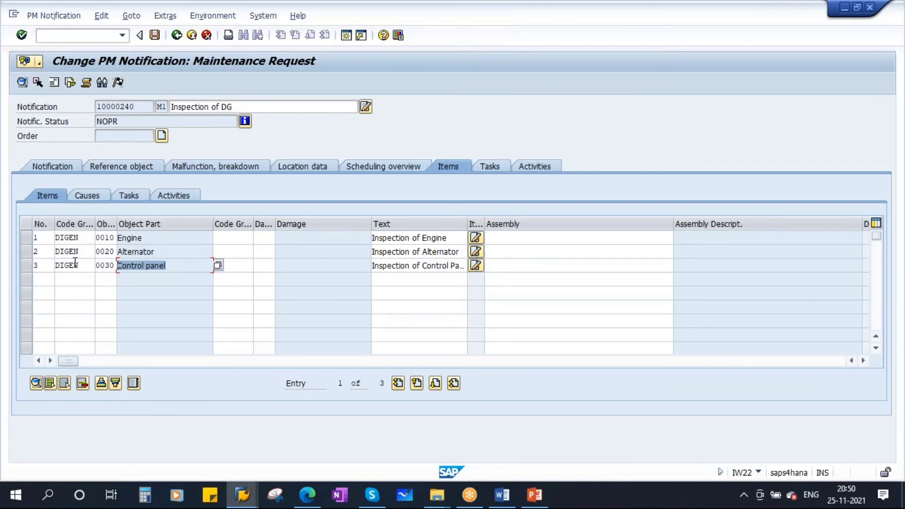
Add a first notification task with the code Do inspection (DIGEN 0200) and the task text "Engine".
{"action": "left_click", "coordinate": [493, 168]}
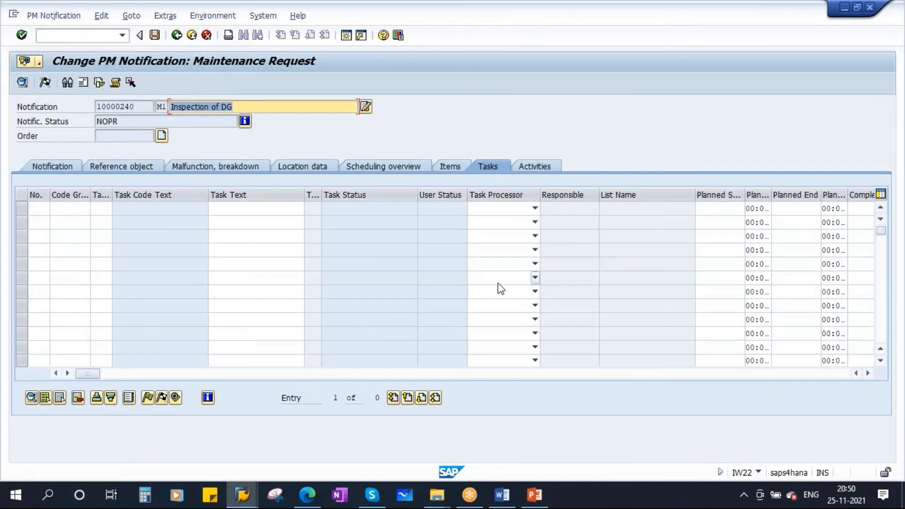
{"action": "left_click", "coordinate": [73, 207]}
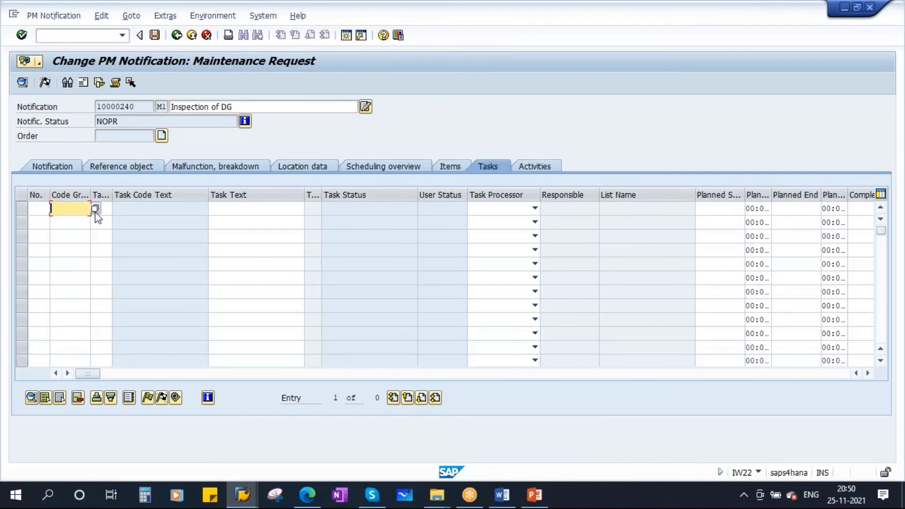
{"action": "left_click", "coordinate": [95, 208]}
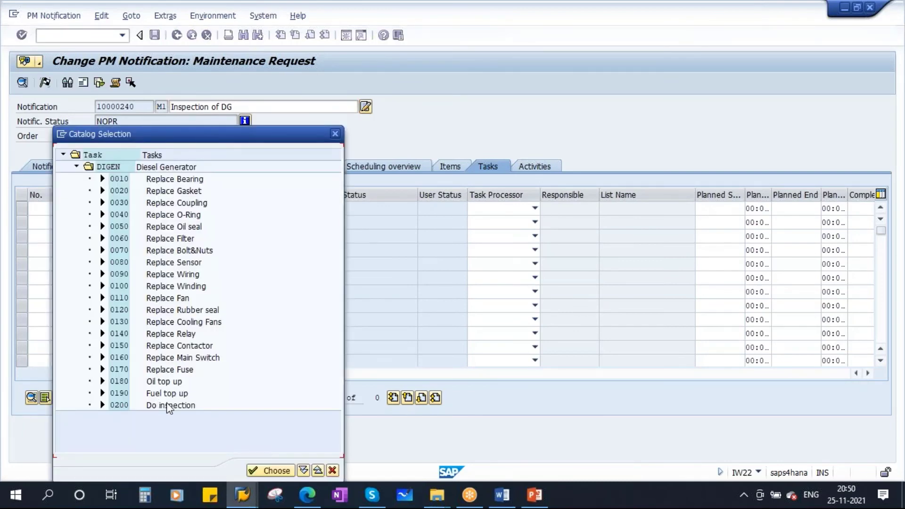
{"action": "double_click", "coordinate": [160, 405]}
{"action": "left_click", "coordinate": [227, 211]}
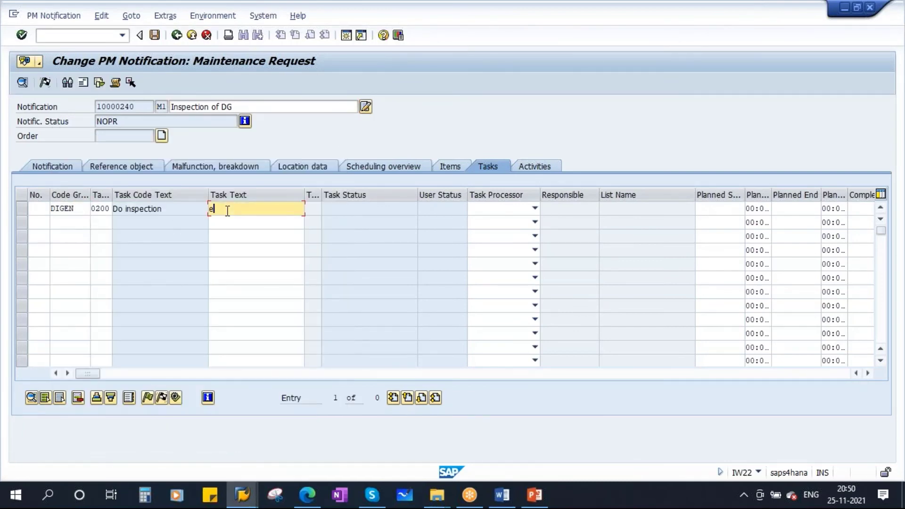
{"action": "type", "text": "e"}
{"action": "key", "text": "Caps_Lock"}
{"action": "key", "text": "BackSpace"}
{"action": "type", "text": "E"}
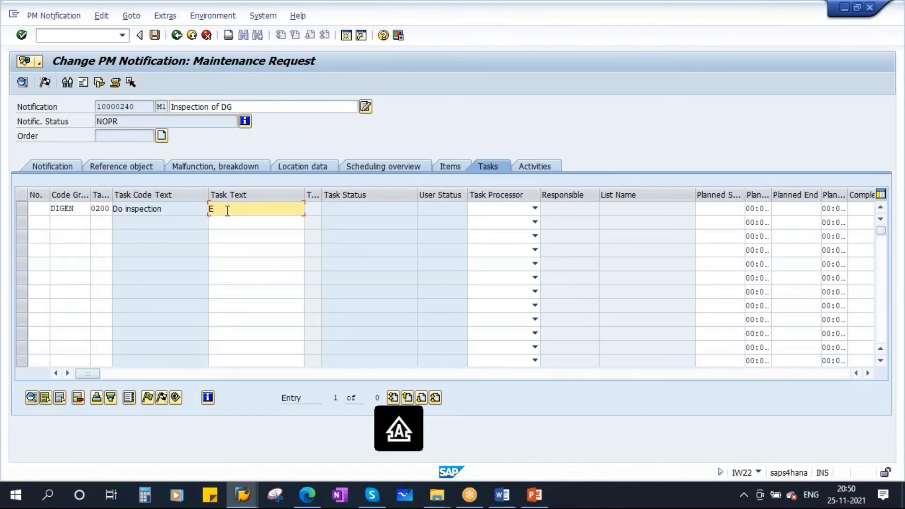
{"action": "key", "text": "Caps_Lock"}
{"action": "type", "text": "ngine"}
Add a second task with the code Do inspection (DIGEN 0200) and the task text "Alternator".
{"action": "left_click", "coordinate": [66, 223]}
{"action": "left_click", "coordinate": [95, 223]}
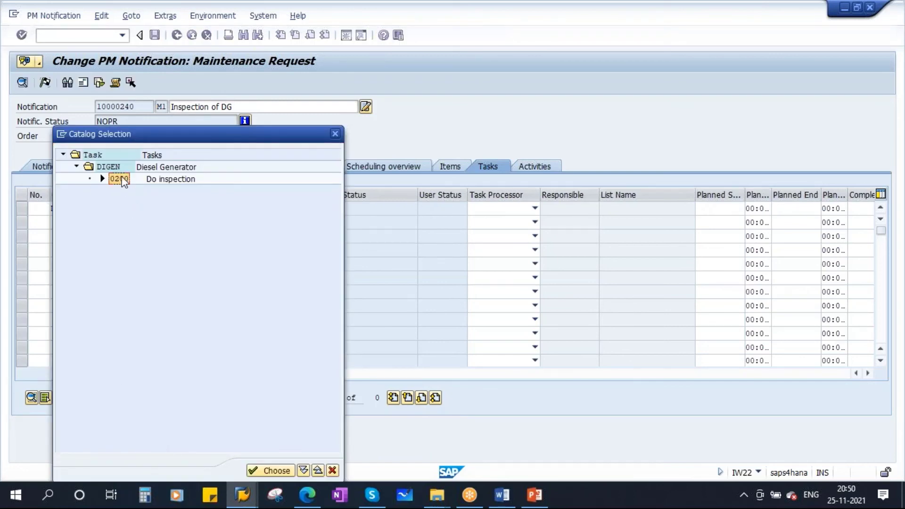
{"action": "double_click", "coordinate": [119, 179]}
{"action": "left_click", "coordinate": [234, 224]}
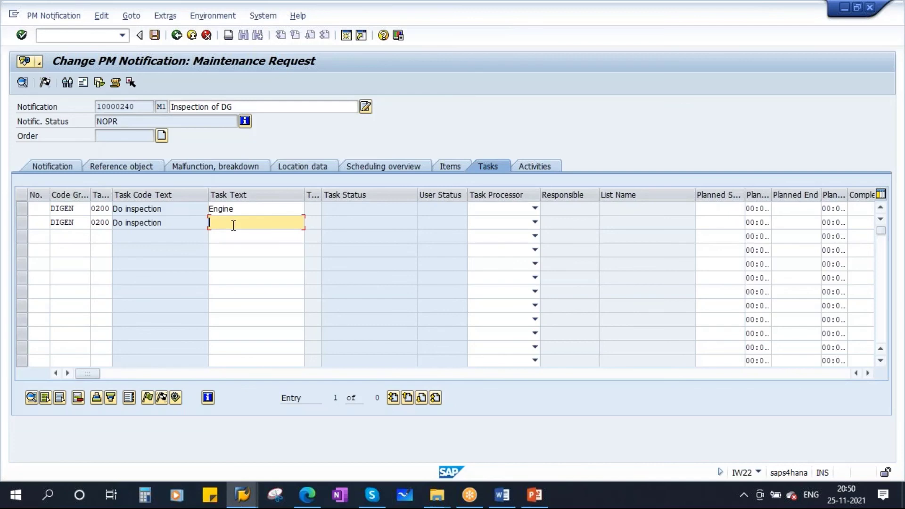
{"action": "key", "text": "Caps_Lock"}
{"action": "type", "text": "A"}
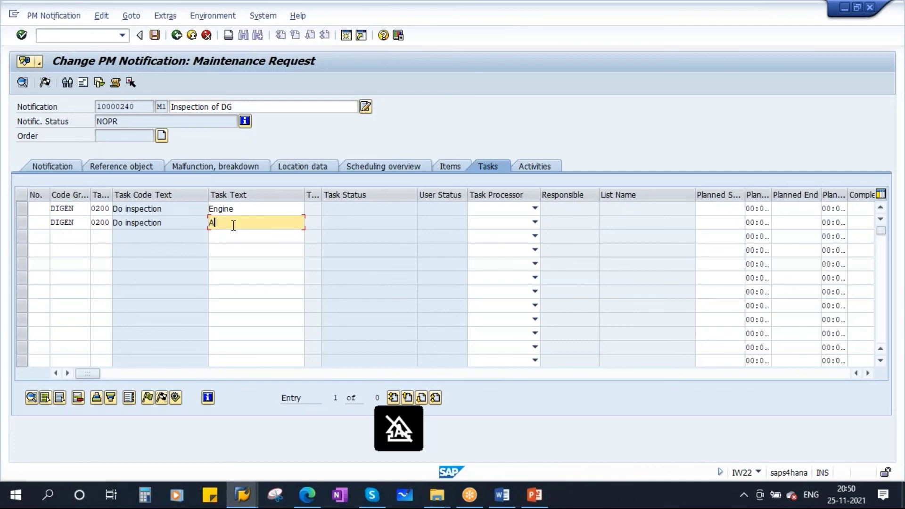
{"action": "type", "text": "lternator"}
Add a third task with the code Do inspection (DIGEN 0200) and the task text "Control Panel".
{"action": "left_click", "coordinate": [72, 241]}
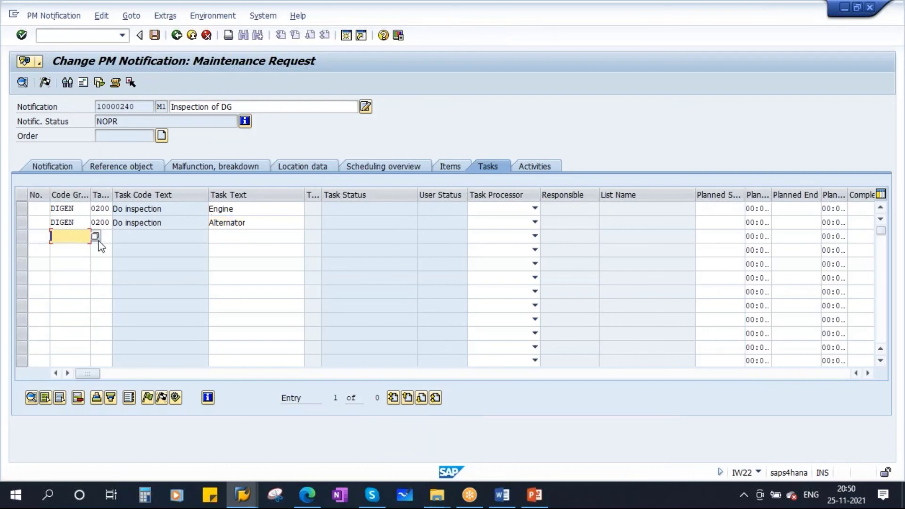
{"action": "left_click", "coordinate": [98, 236]}
{"action": "double_click", "coordinate": [171, 185]}
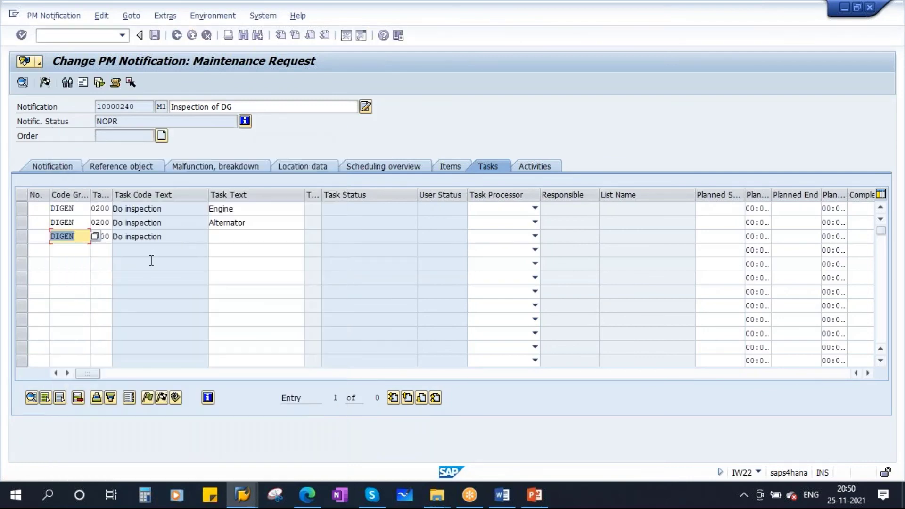
{"action": "left_click", "coordinate": [237, 239]}
{"action": "key", "text": "Caps_Lock"}
{"action": "type", "text": "Co"}
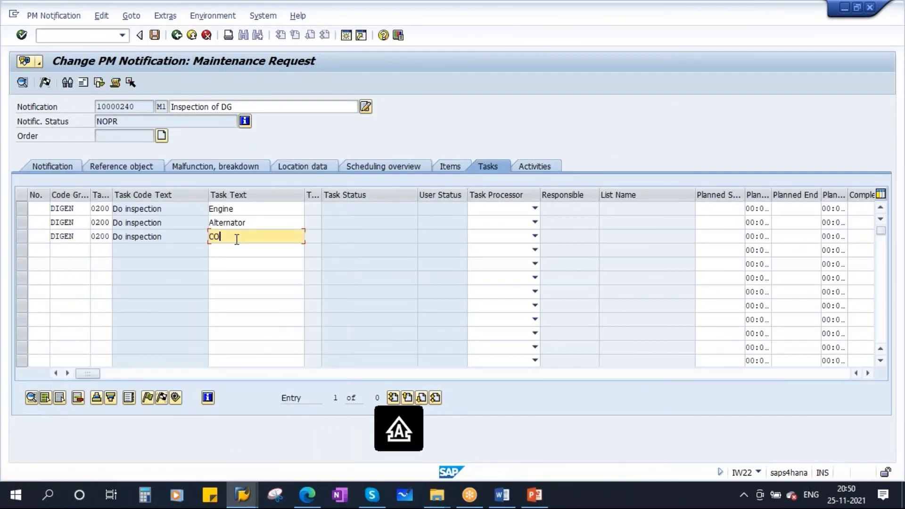
{"action": "key", "text": "BackSpace"}
{"action": "type", "text": "ontrol"}
{"action": "key", "text": "Caps_Lock"}
{"action": "type", "text": "P"}
{"action": "key", "text": "Caps_Lock"}
{"action": "type", "text": "anel"}
{"action": "key", "text": "Return"}
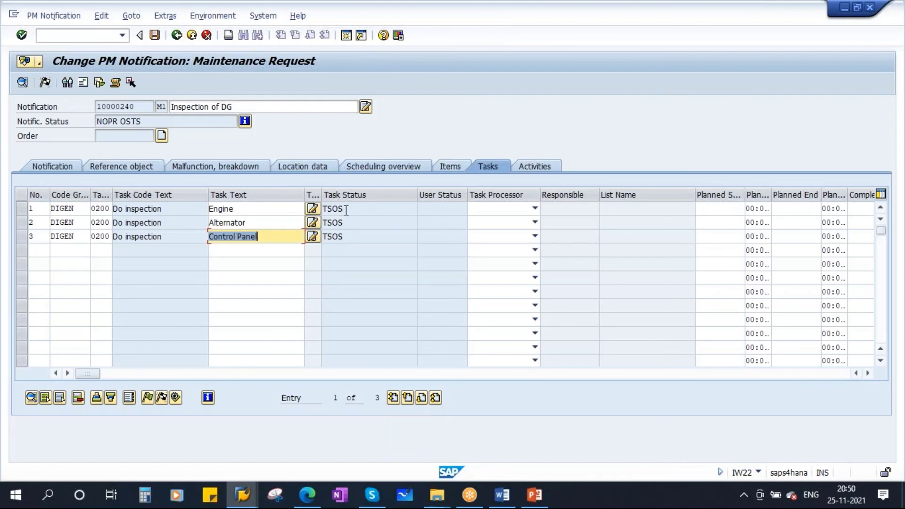
Examine the status of each task and the description of the notification's task-related system status.
{"action": "left_click_drag", "start_coordinate": [346, 211], "coordinate": [322, 209]}
{"action": "key", "text": "Down"}
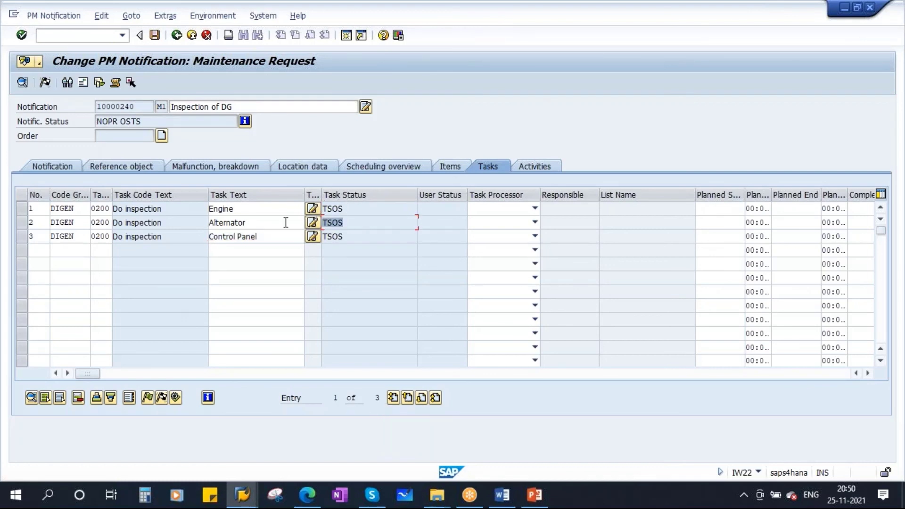
{"action": "key", "text": "Down"}
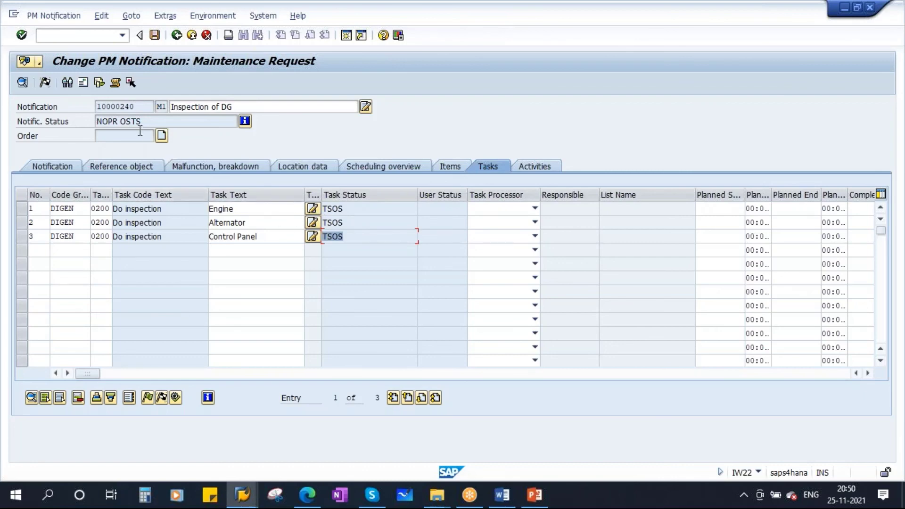
{"action": "left_click_drag", "start_coordinate": [121, 122], "coordinate": [143, 122]}
{"action": "left_click", "coordinate": [245, 121]}
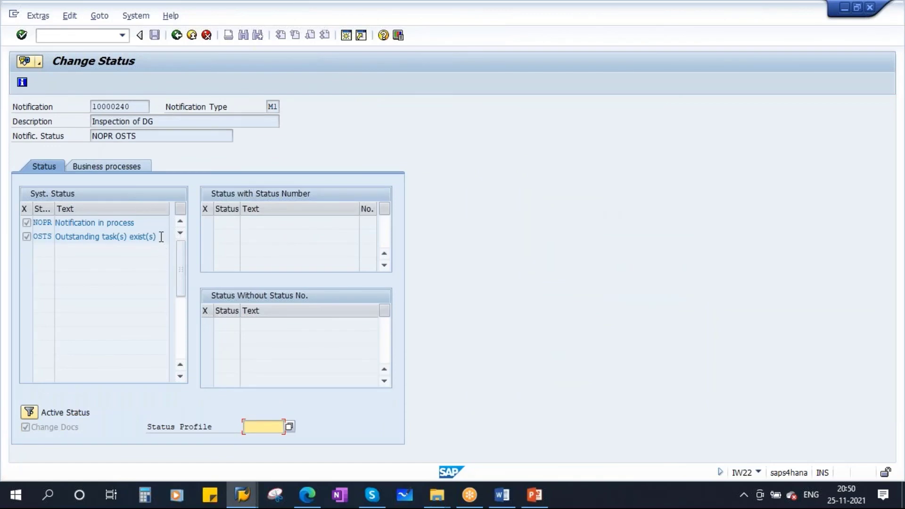
{"action": "left_click_drag", "start_coordinate": [160, 237], "coordinate": [54, 236]}
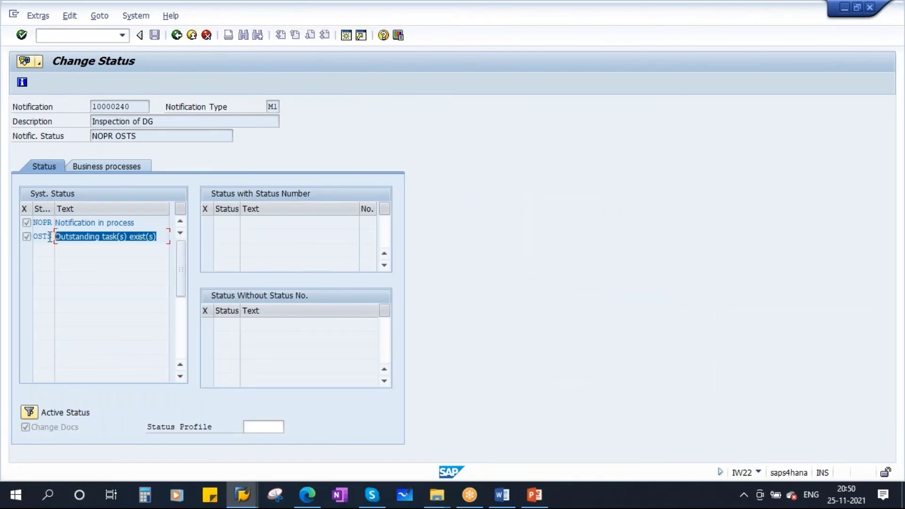
{"action": "left_click", "coordinate": [177, 37]}
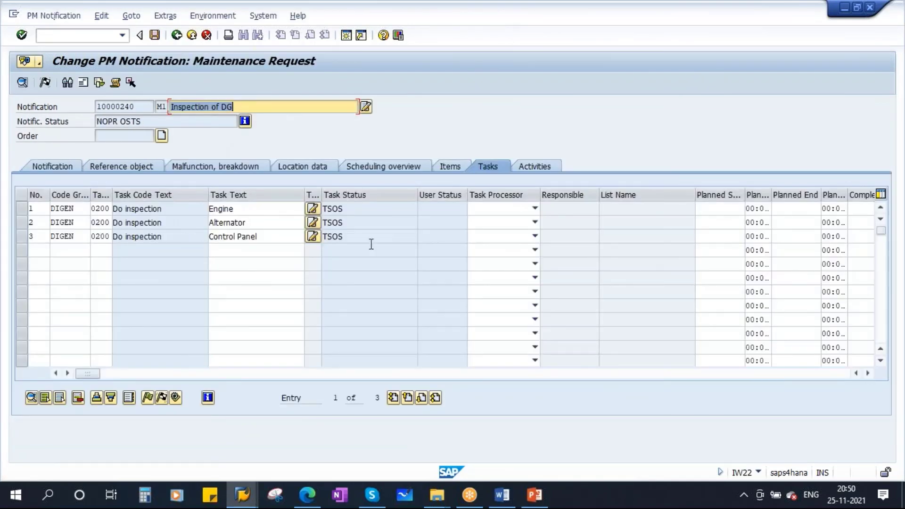
Release the engine, alternator and control panel inspection tasks together and save the notification.
{"action": "left_click", "coordinate": [21, 208]}
{"action": "left_click", "coordinate": [21, 223]}
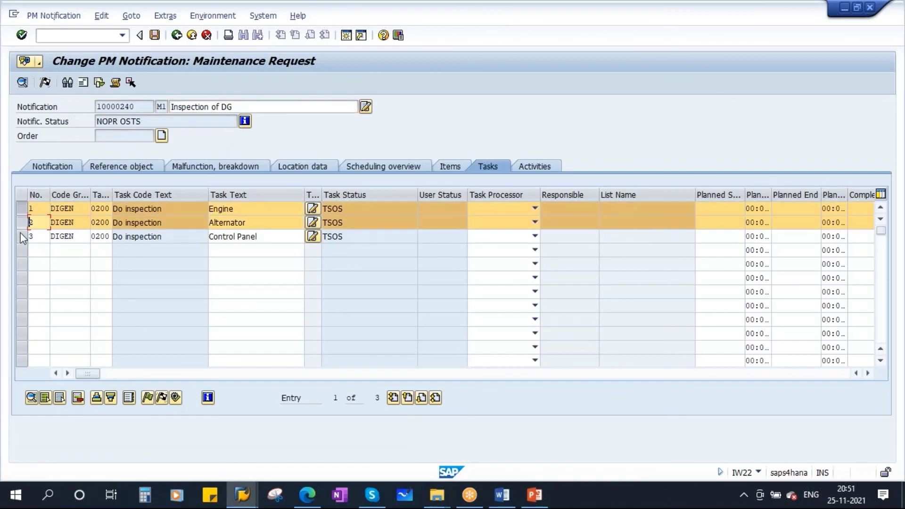
{"action": "left_click", "coordinate": [21, 237]}
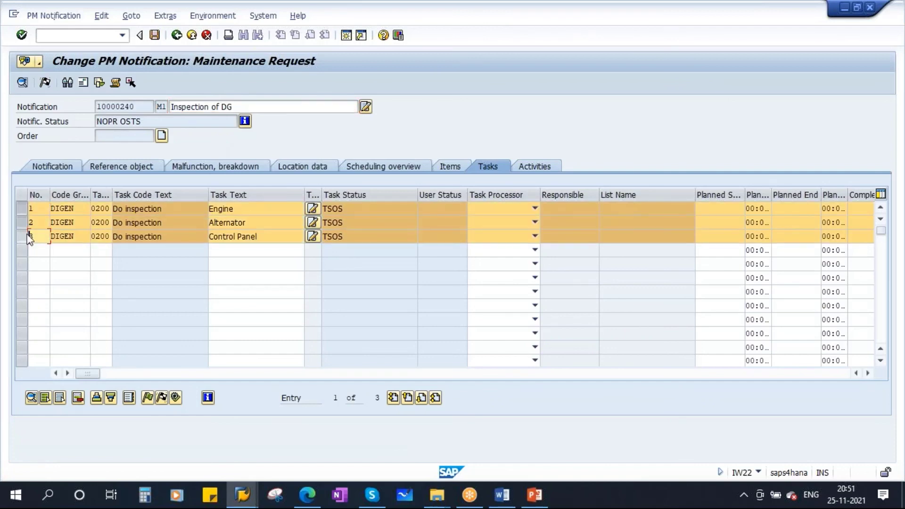
{"action": "left_click", "coordinate": [148, 399]}
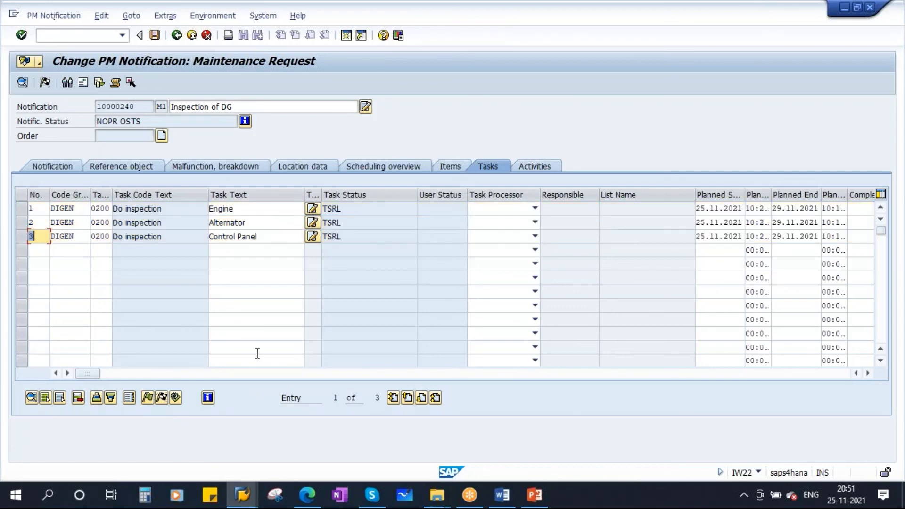
{"action": "double_click", "coordinate": [333, 209]}
{"action": "double_click", "coordinate": [349, 221]}
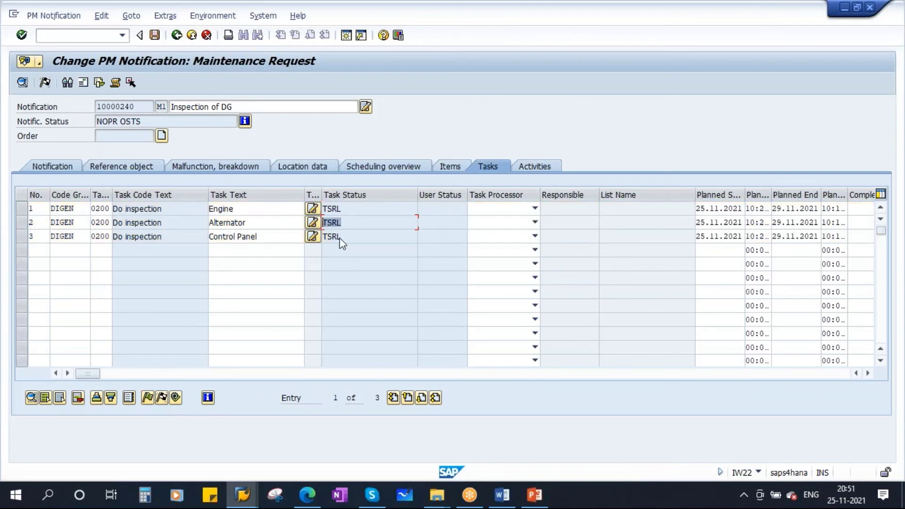
{"action": "double_click", "coordinate": [340, 236]}
{"action": "left_click", "coordinate": [154, 35]}
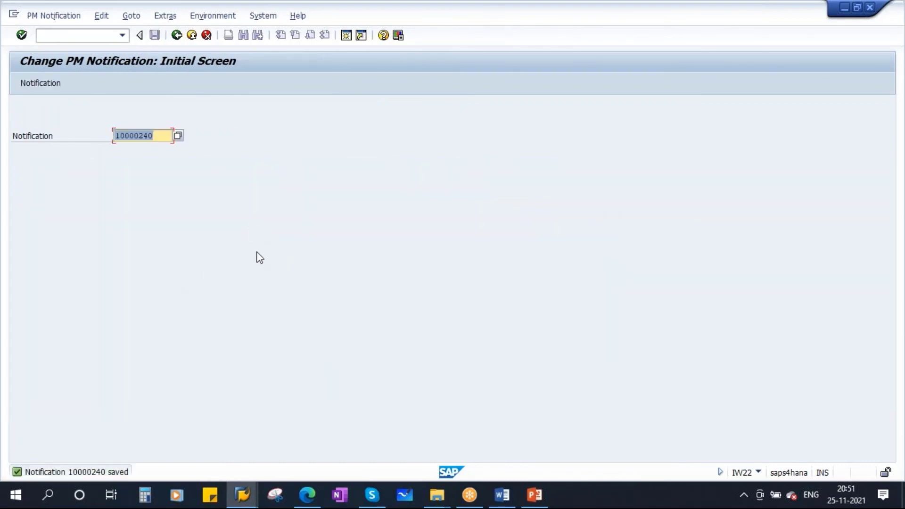
Switch to PowerPoint to view the slide "Maintenance Order Creation From Notification", then return to SAP's change notification screen.
{"action": "left_click", "coordinate": [535, 494]}
{"action": "scroll", "coordinate": [66, 367], "scroll_direction": "down", "scroll_amount": 3}
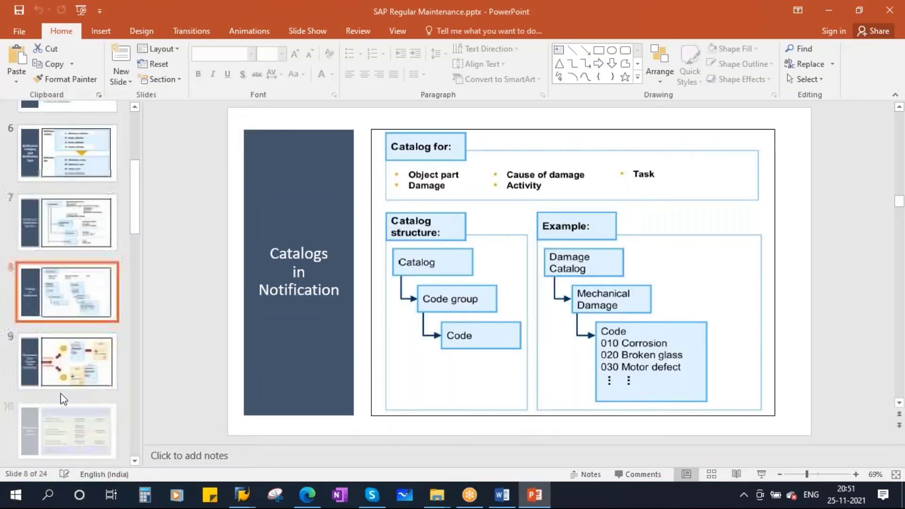
{"action": "left_click", "coordinate": [70, 340]}
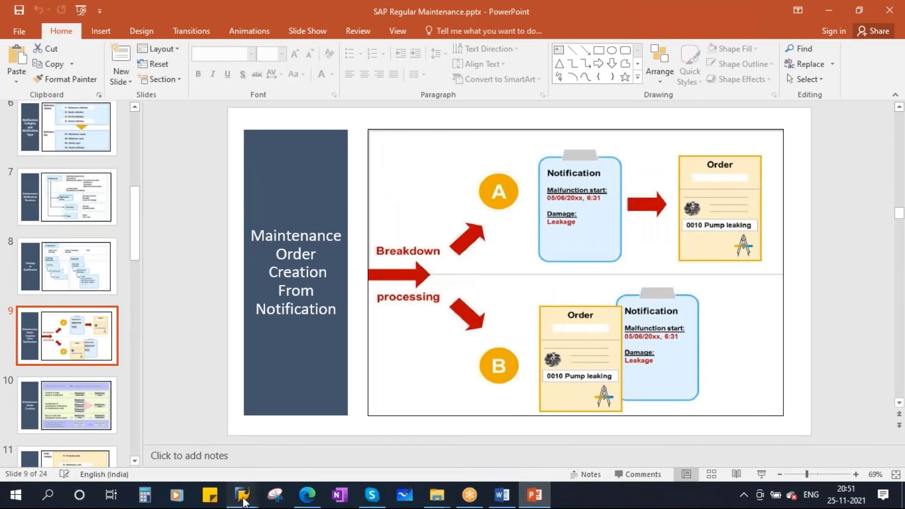
{"action": "mouse_move", "coordinate": [242, 495]}
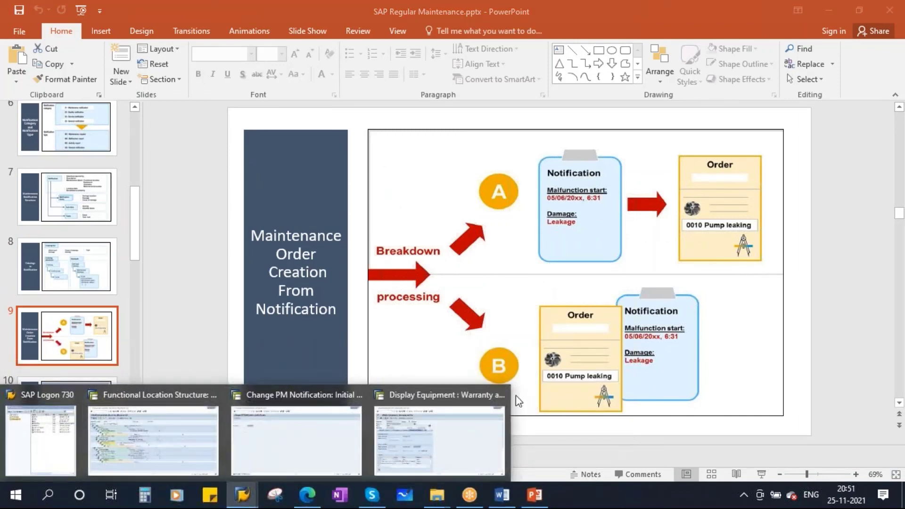
{"action": "left_click", "coordinate": [499, 396]}
{"action": "left_click", "coordinate": [314, 437]}
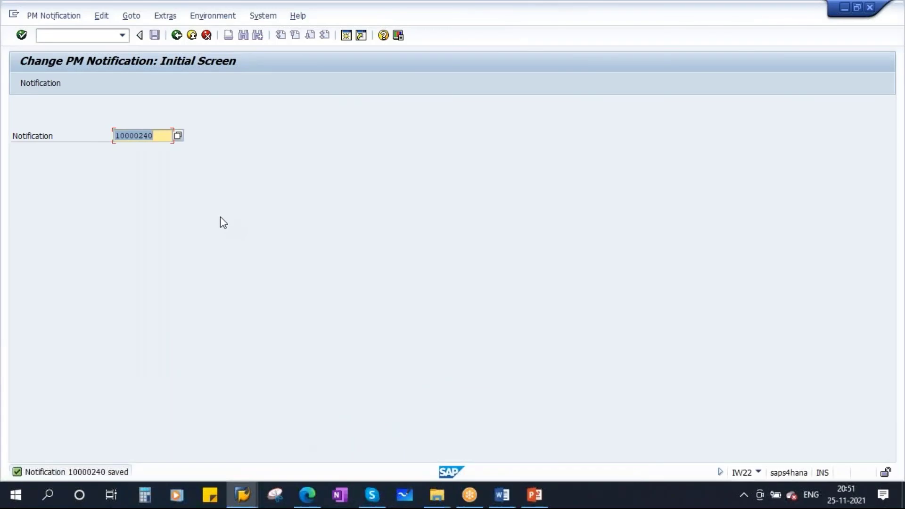
Reopen the saved maintenance notification for changes and switch to the PowerPoint slide show on creating maintenance orders from notifications.
{"action": "key", "text": "Return"}
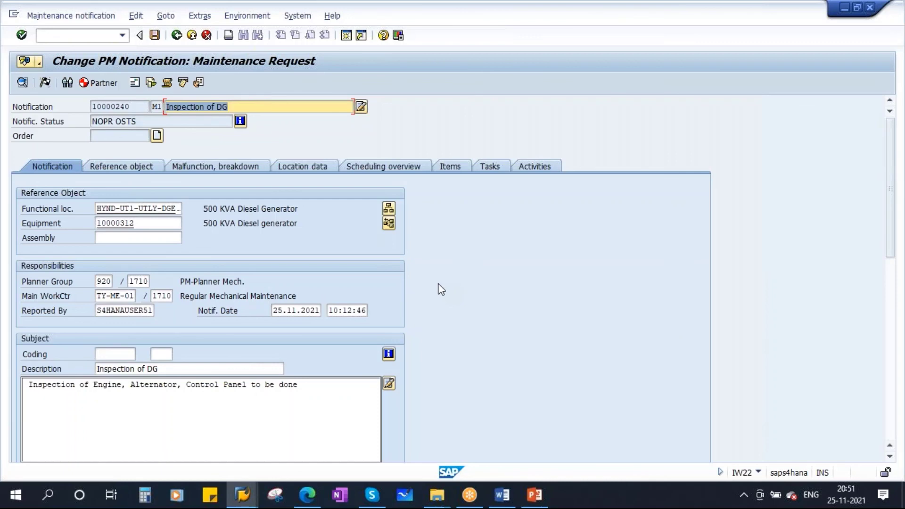
{"action": "left_click", "coordinate": [542, 502]}
{"action": "left_click", "coordinate": [686, 475]}
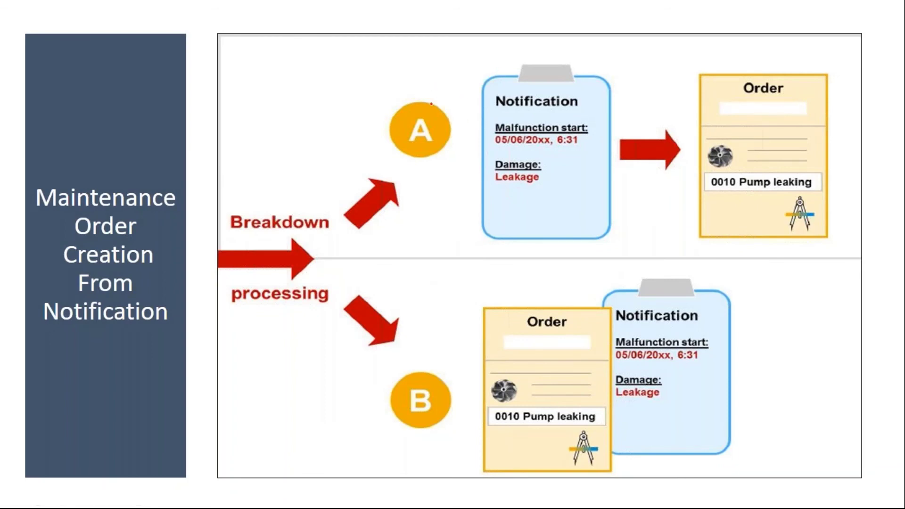
Annotate the slide in red: circle scenario A's notification, draw an arrow and two lines from it to its order, and circle scenario B's order.
{"action": "mouse_move", "coordinate": [486, 69]}
{"action": "left_mouse_down"}
{"action": "mouse_move", "coordinate": [474, 236]}
{"action": "mouse_move", "coordinate": [639, 221]}
{"action": "mouse_move", "coordinate": [495, 74]}
{"action": "left_mouse_up"}
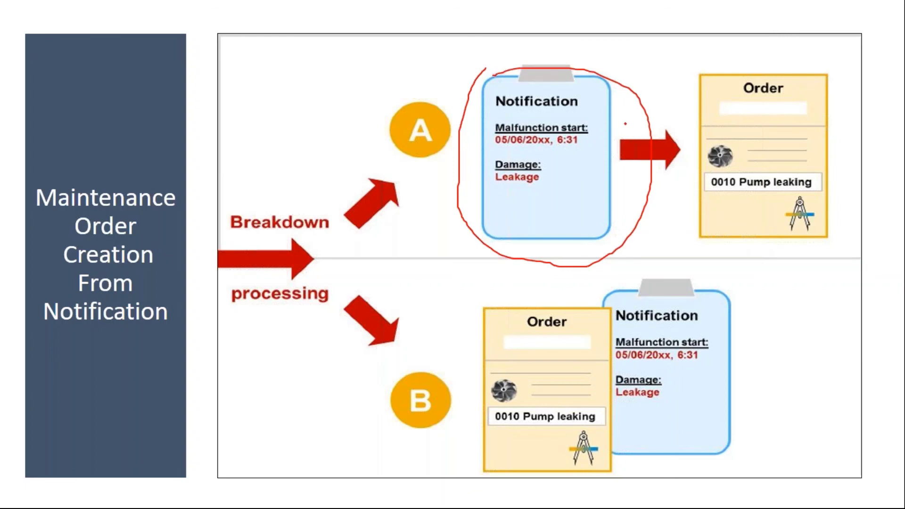
{"action": "mouse_move", "coordinate": [621, 123]}
{"action": "left_mouse_down"}
{"action": "mouse_move", "coordinate": [744, 121]}
{"action": "mouse_move", "coordinate": [737, 159]}
{"action": "left_mouse_up"}
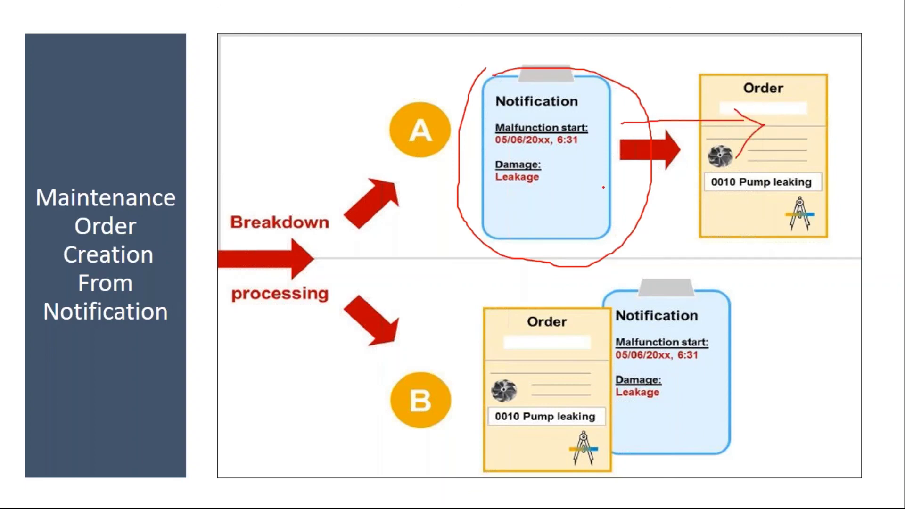
{"action": "left_click_drag", "start_coordinate": [563, 133], "coordinate": [712, 181]}
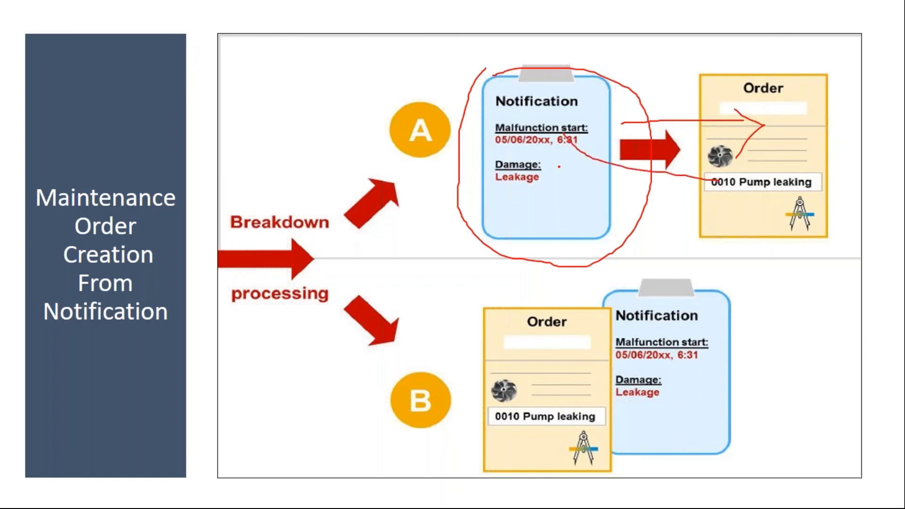
{"action": "left_click_drag", "start_coordinate": [559, 167], "coordinate": [742, 173]}
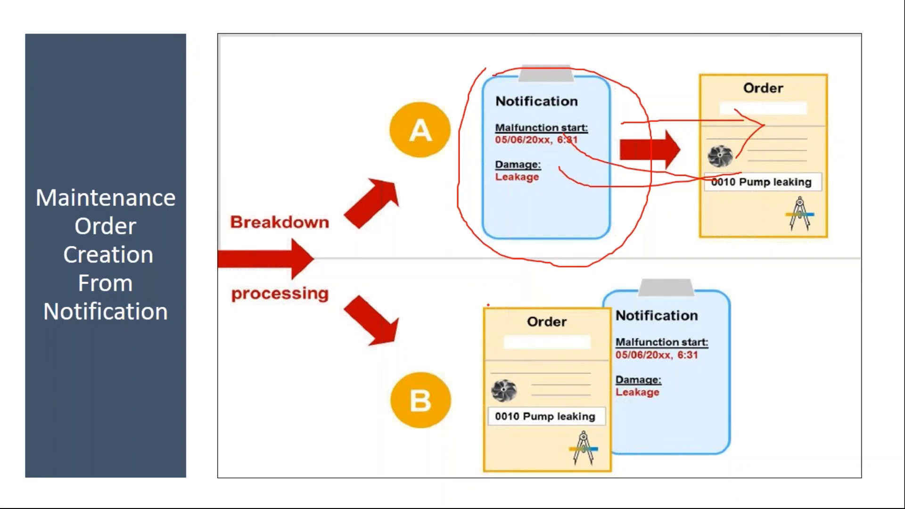
{"action": "mouse_move", "coordinate": [489, 305]}
{"action": "left_mouse_down"}
{"action": "mouse_move", "coordinate": [478, 464]}
{"action": "mouse_move", "coordinate": [655, 391]}
{"action": "mouse_move", "coordinate": [457, 314]}
{"action": "left_mouse_up"}
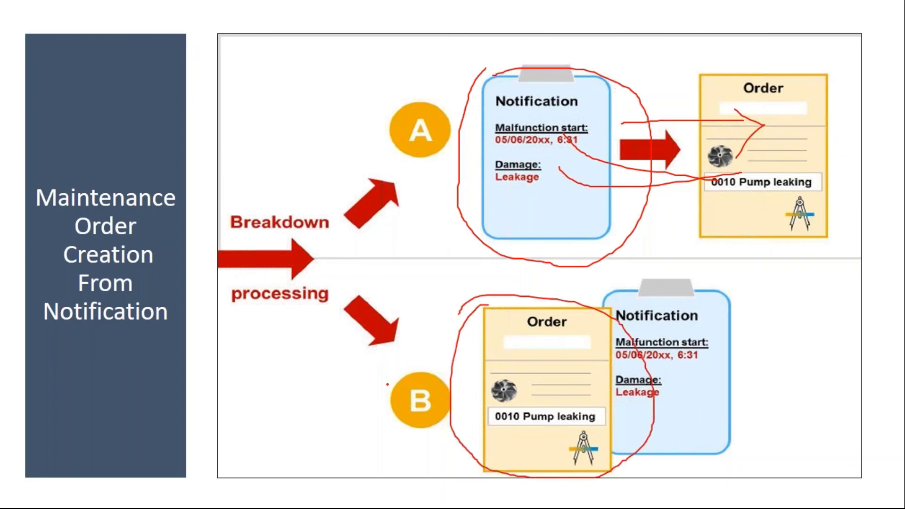